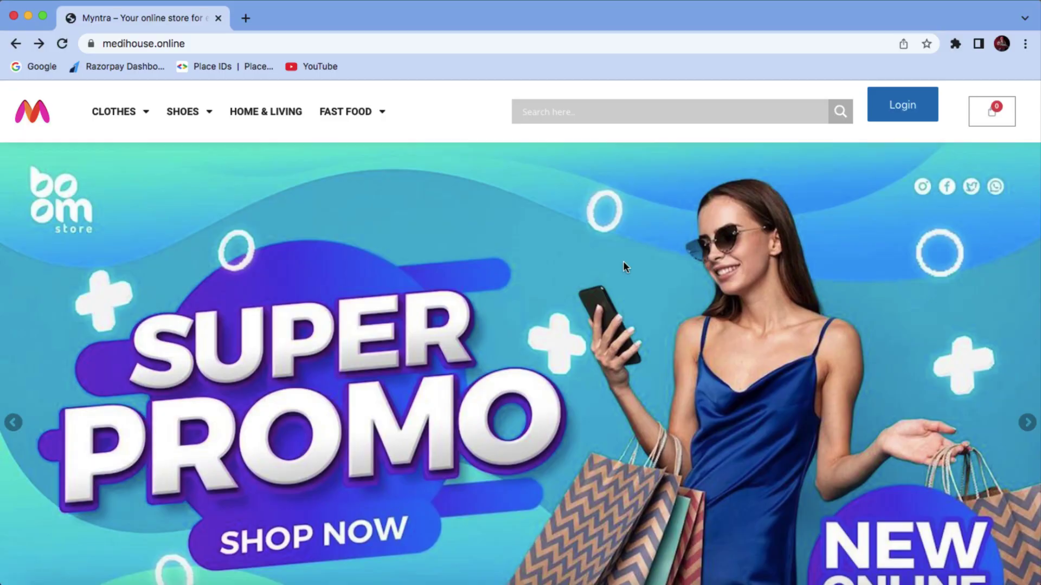
Step: Add Jockey Solid Men Grey to the cart and view the cart
scroll(431, 314, "down", 3)
scroll(432, 314, "down", 5)
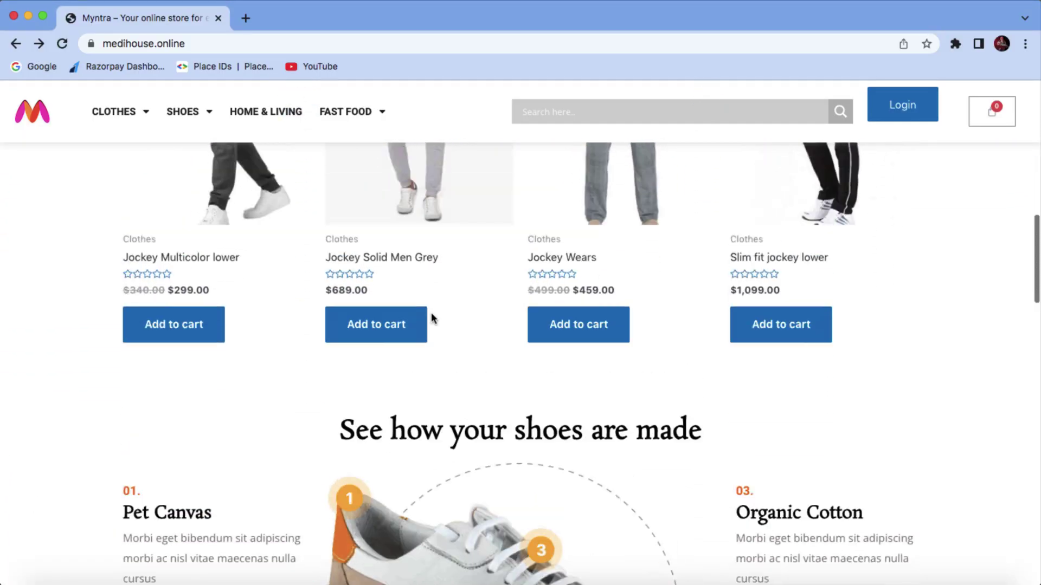
scroll(431, 313, "up", 3)
left_click(384, 498)
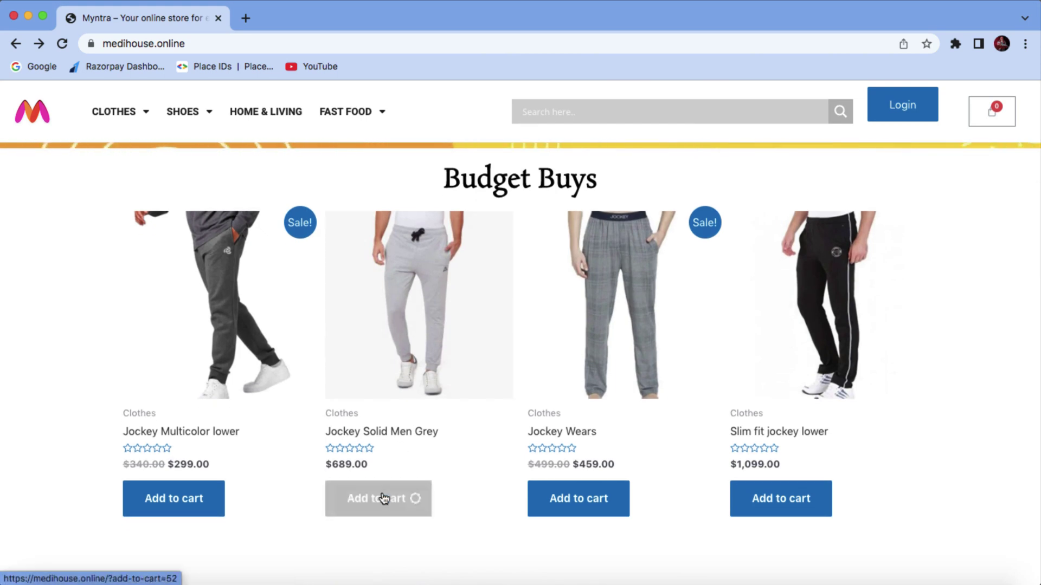
left_click(465, 500)
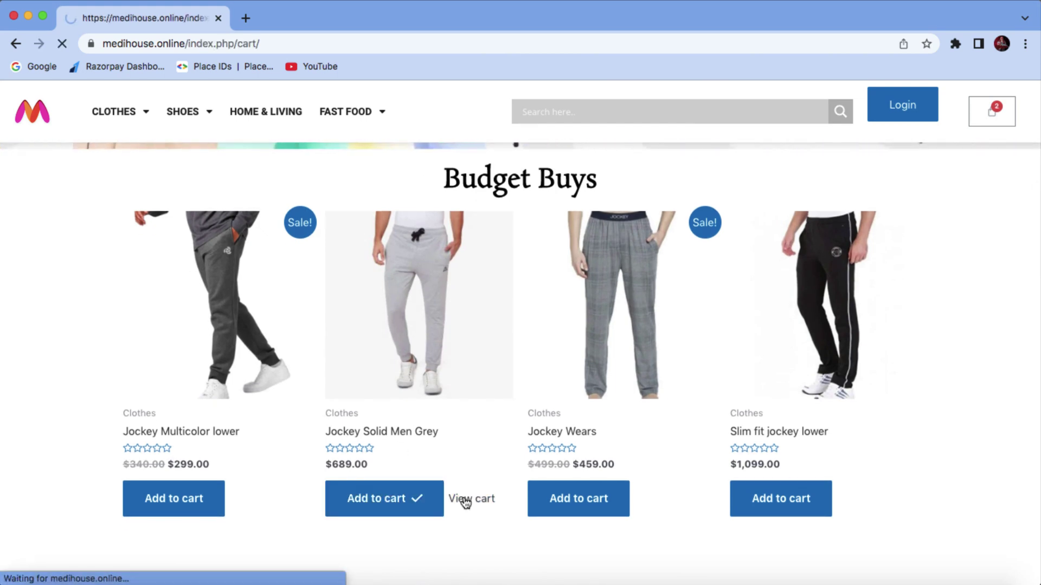
scroll(464, 499, "down", 3)
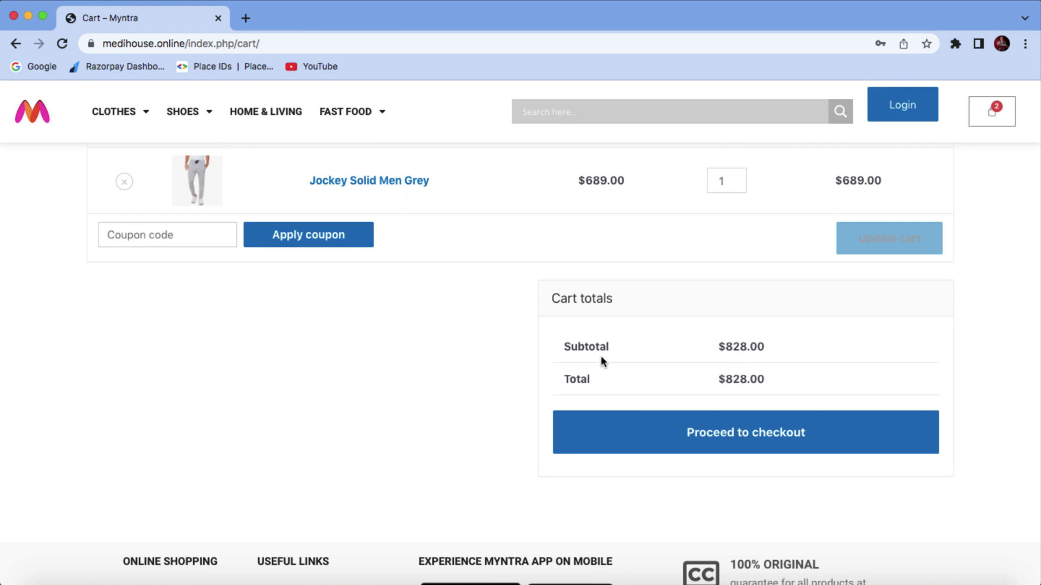
Step: Proceed to checkout and review the $828.00 total with no shipping charge
left_click(743, 438)
scroll(743, 434, "down", 2)
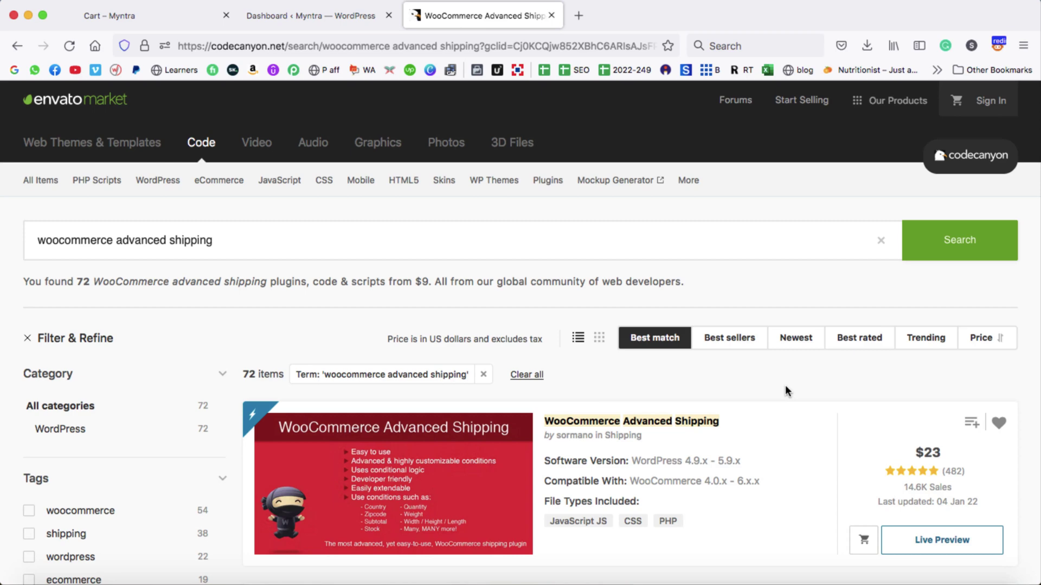
scroll(785, 387, "down", 3)
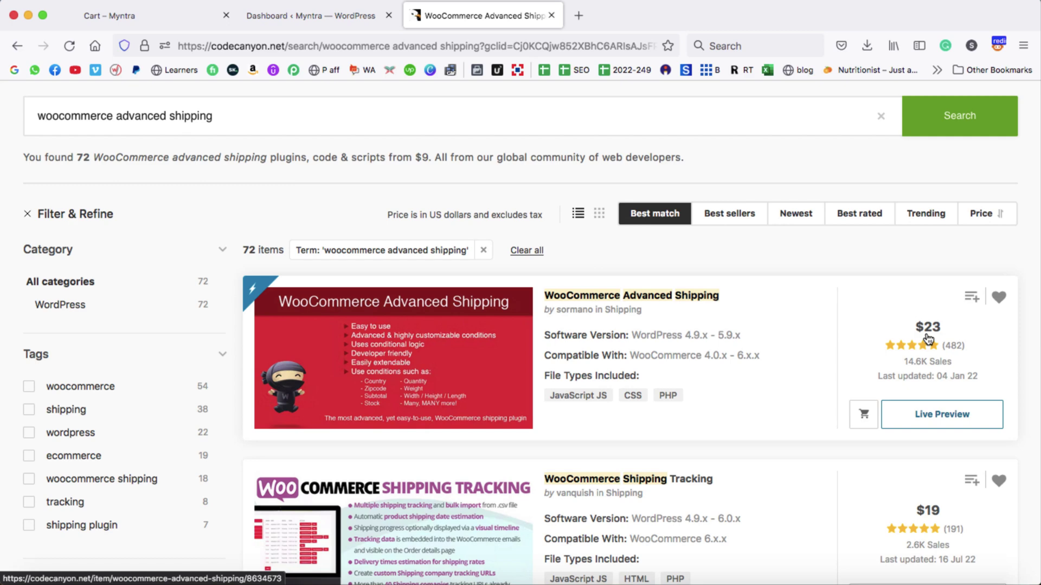
Step: Search wpscratch.com in a new tab for 'woocommerce advanced shipping' and open the product page
left_click(579, 17)
type("wpscratch.com/")
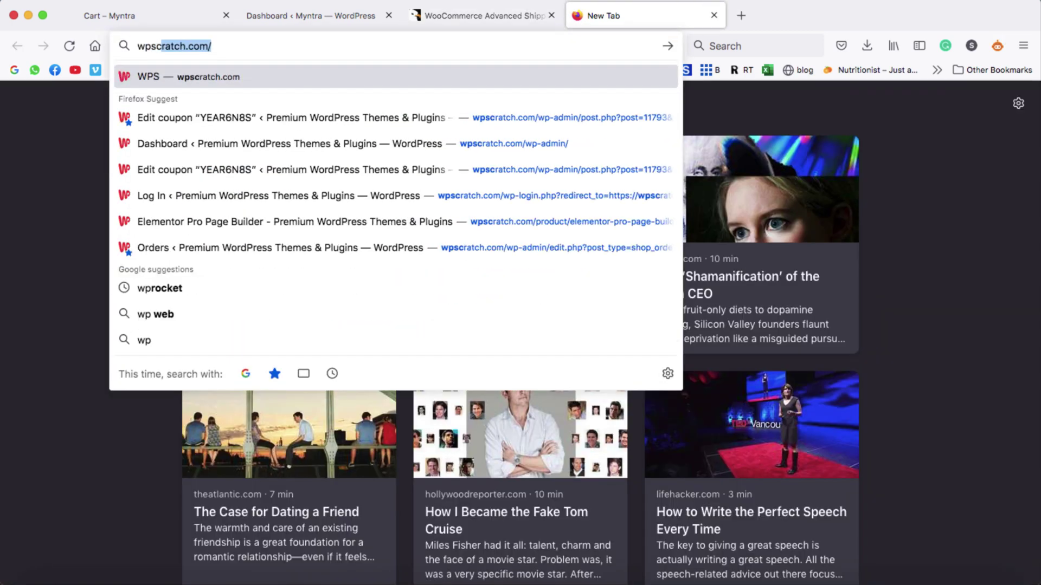
key("Return")
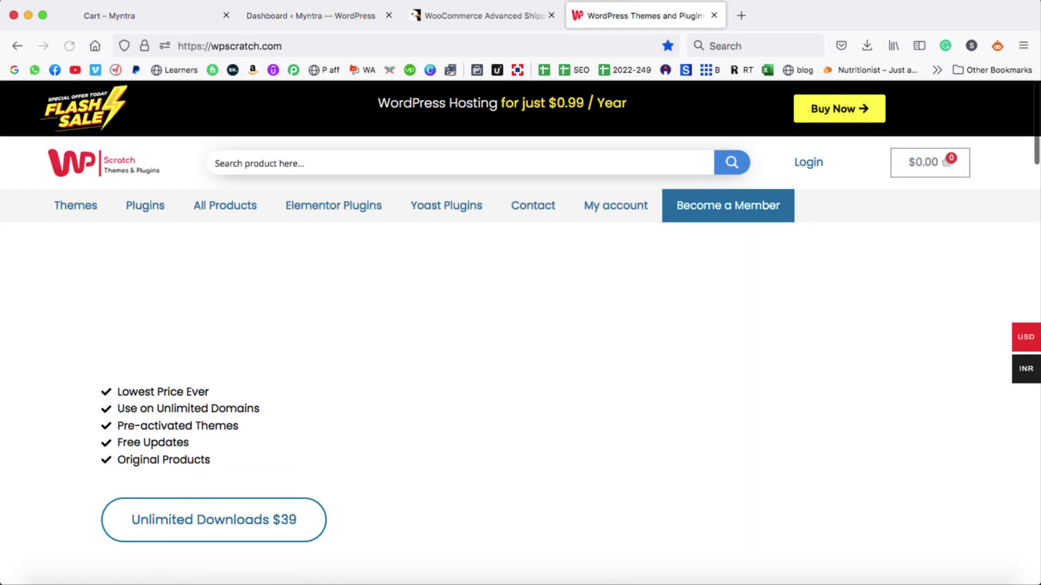
left_click(438, 165)
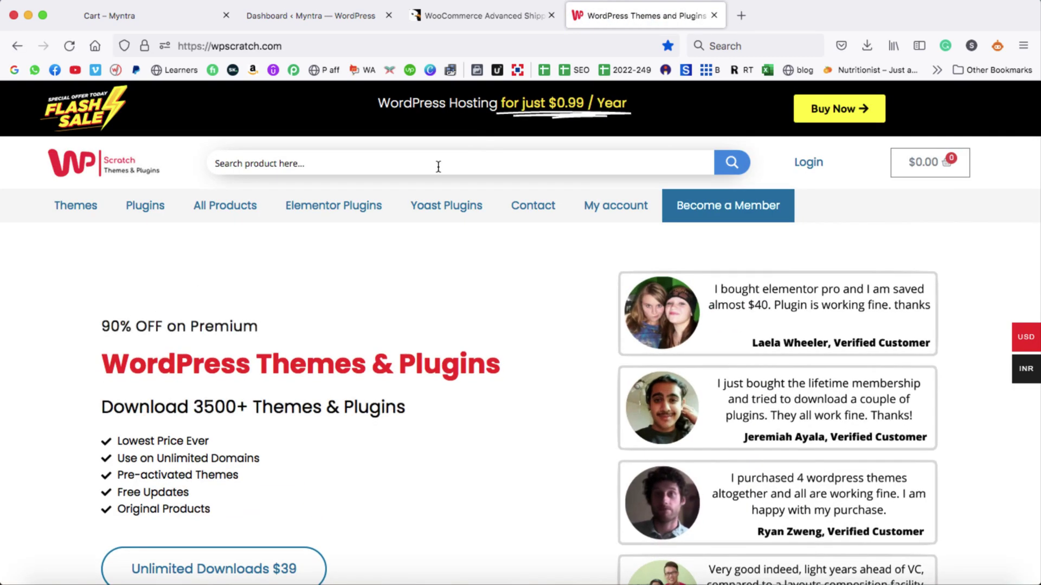
type("woocmmer")
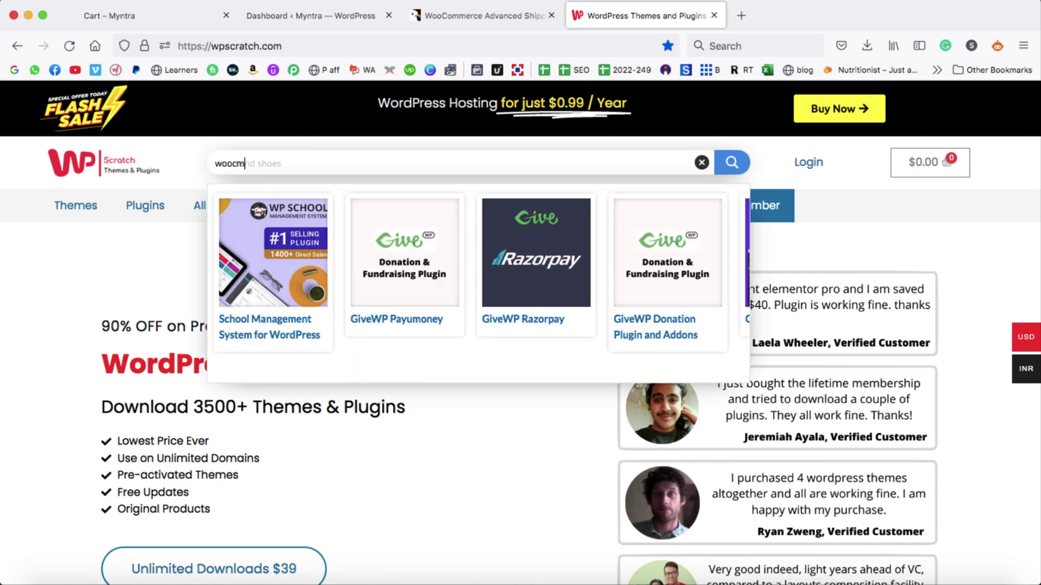
key("BackSpace")
key("BackSpace")
key("BackSpace")
key("BackSpace")
type("ommerce advance")
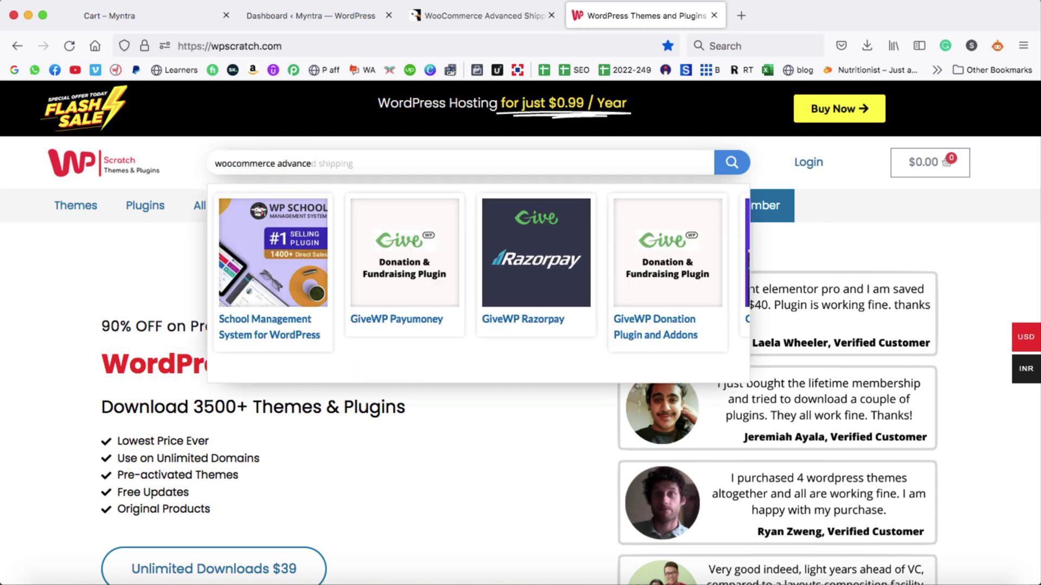
type("d shipping")
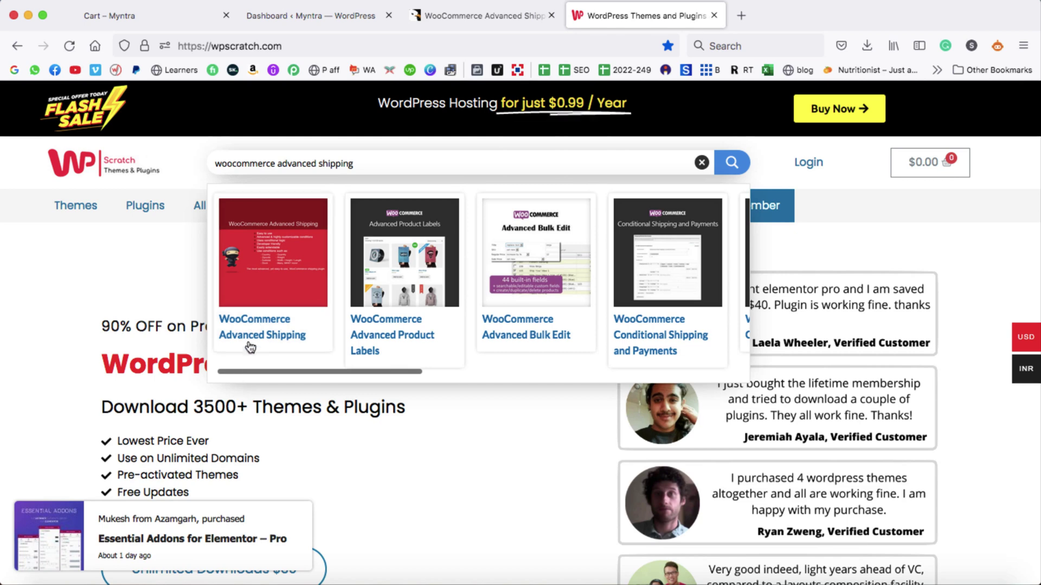
left_click(251, 322)
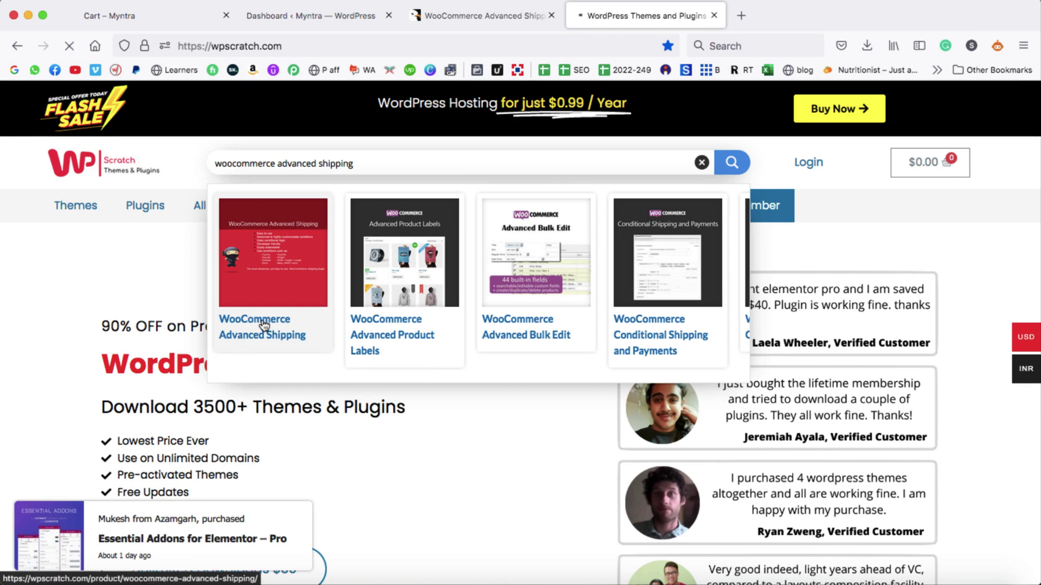
Step: Compare it with the CodeCanyon listing, then close the WPScratch product tab
left_click(483, 14)
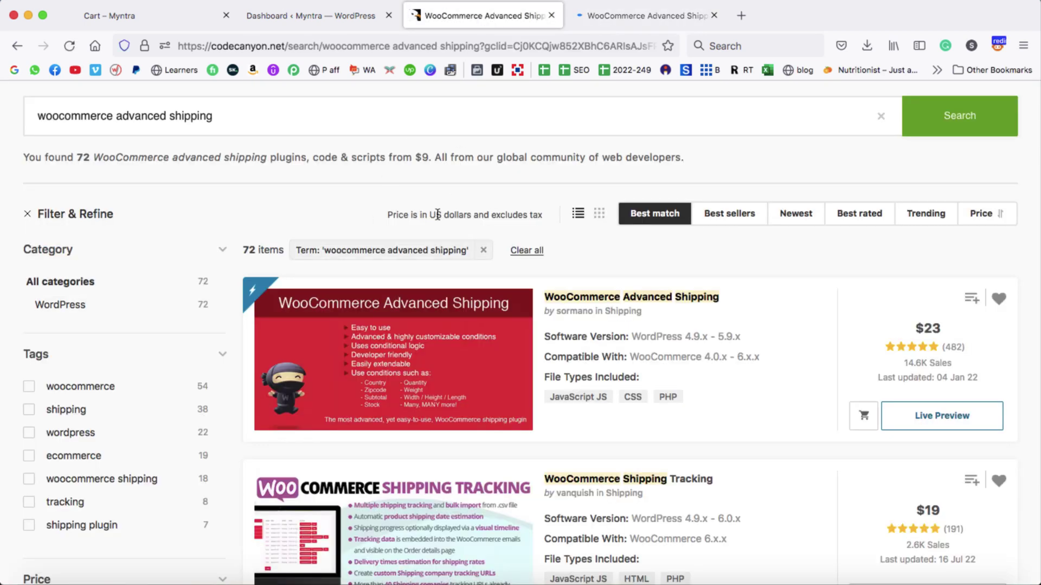
left_click(629, 16)
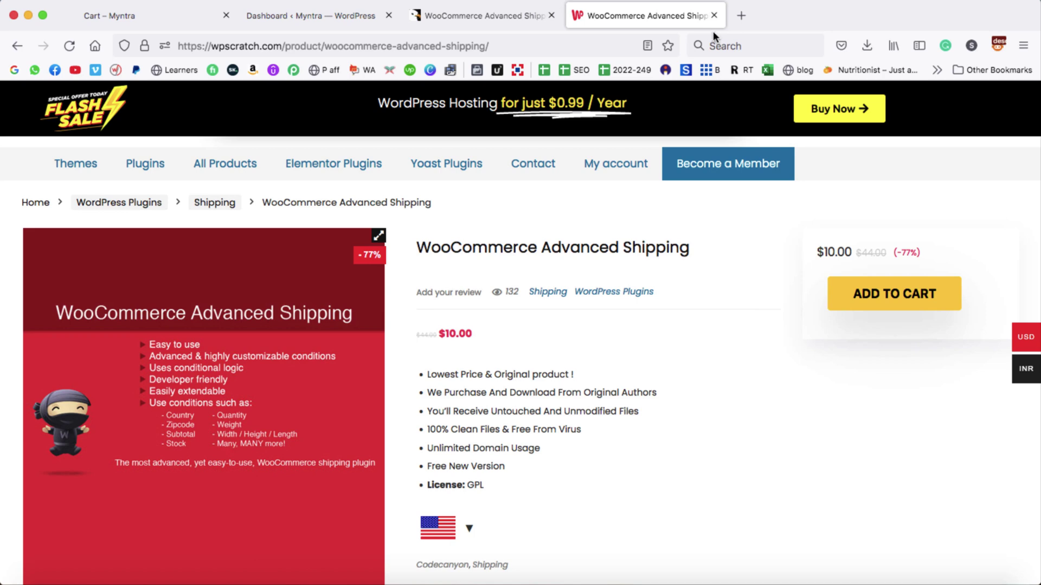
left_click(714, 15)
Step: Close CodeCanyon and bring up the Upload Plugin form under Plugins > Add New
left_click(551, 17)
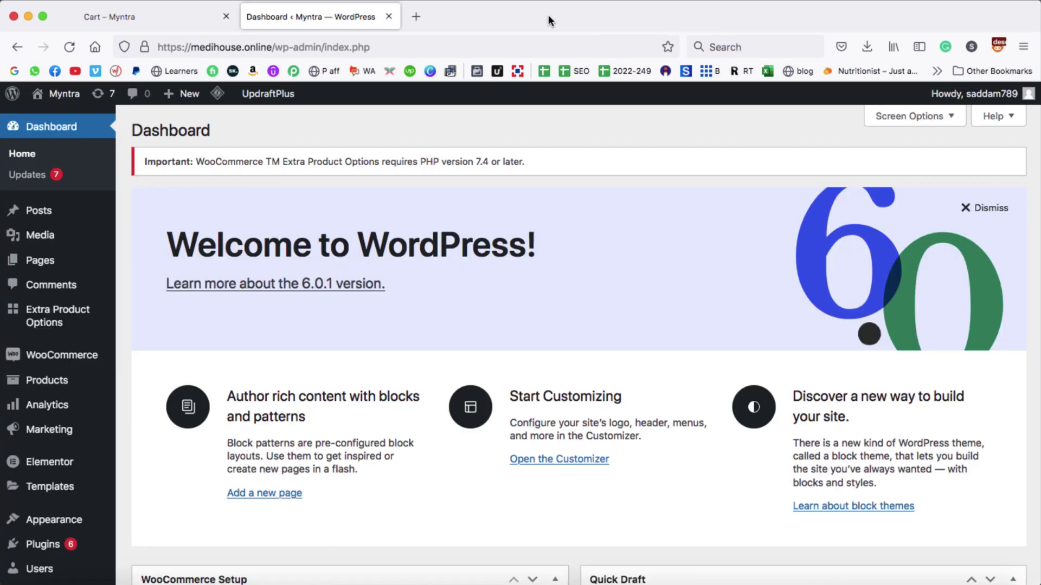
scroll(140, 289, "down", 5)
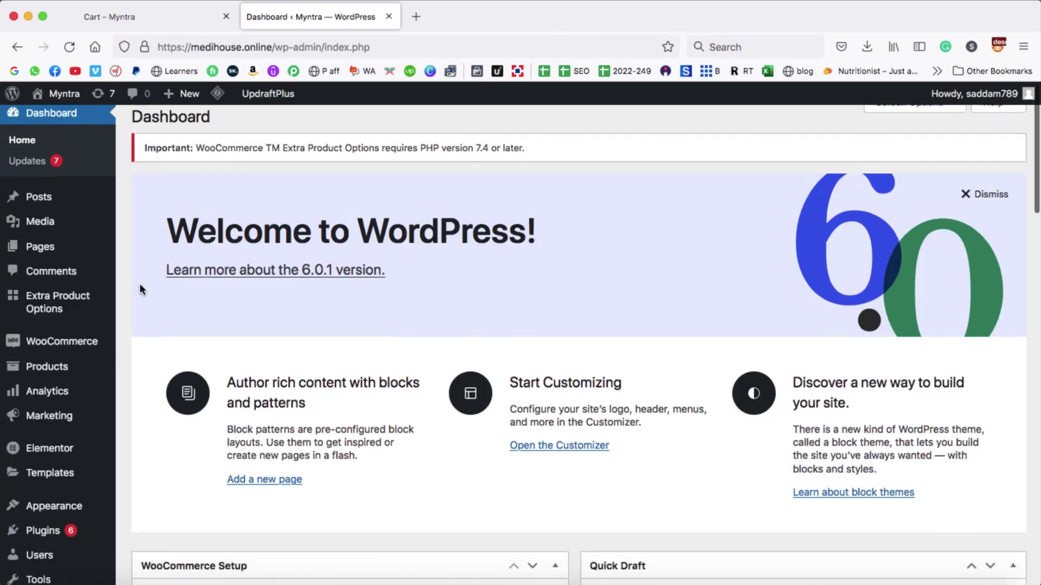
mouse_move(55, 360)
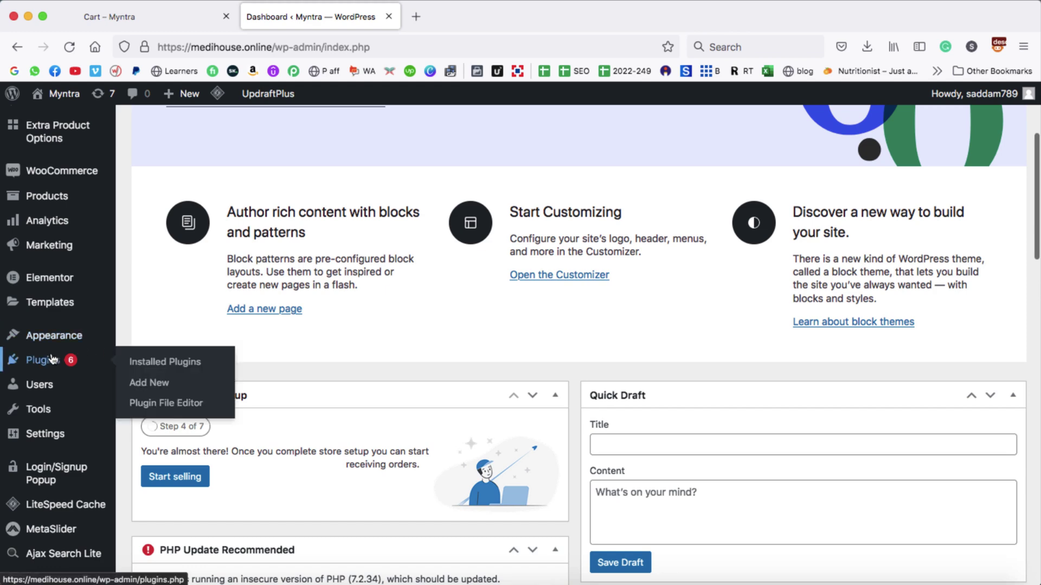
left_click(151, 383)
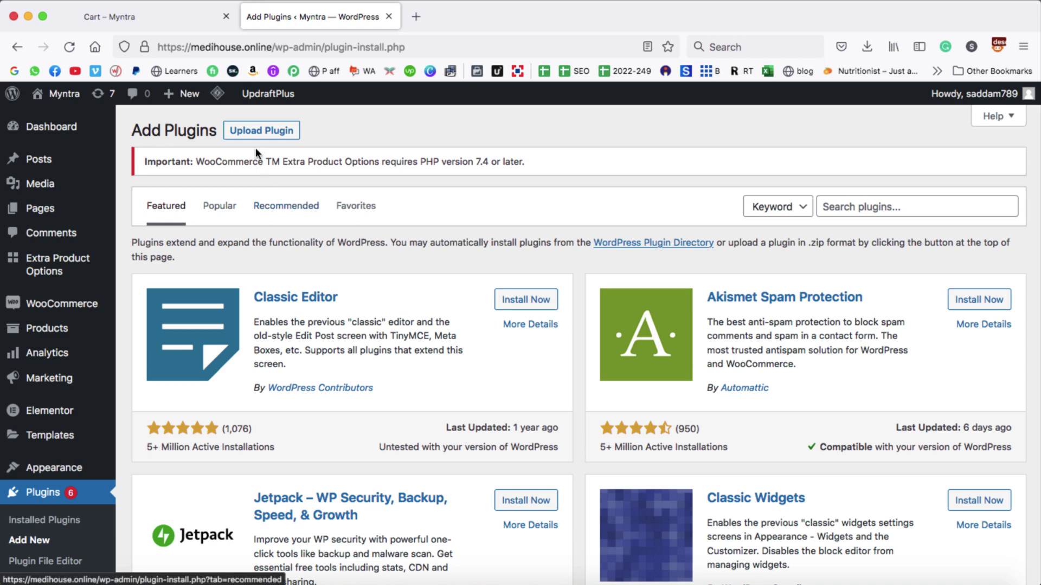
left_click(262, 134)
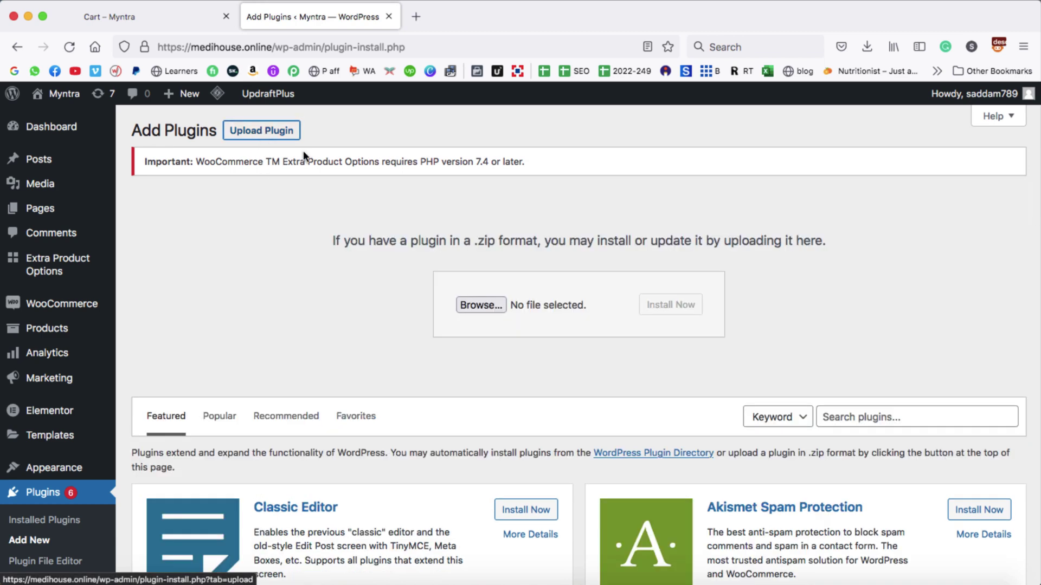
Step: Upload woocommerce-advanced-shipping-packages.zip from the 11 May folder and install it
left_click(481, 305)
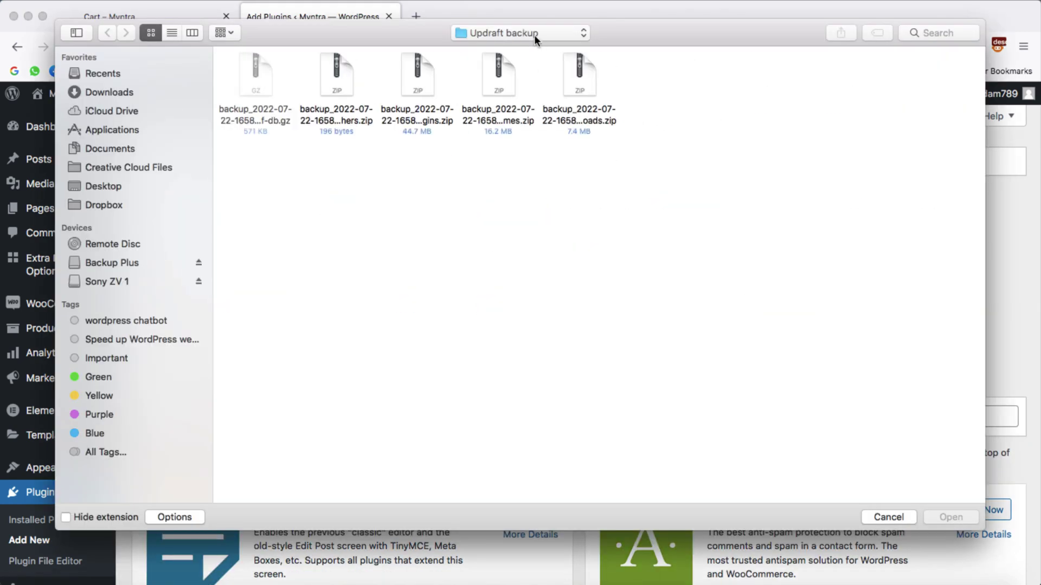
left_click(535, 33)
left_click(511, 156)
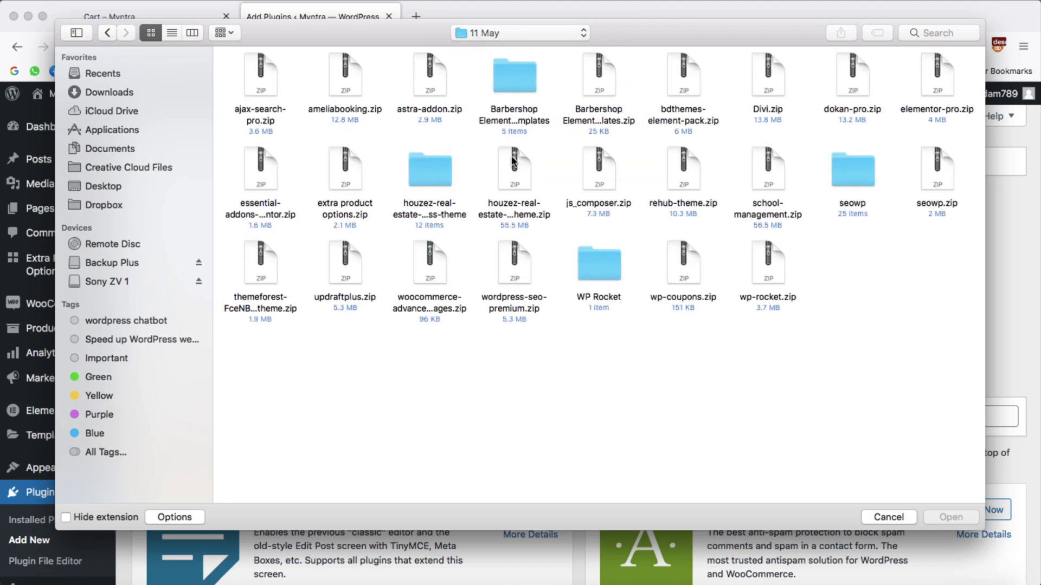
left_click(427, 263)
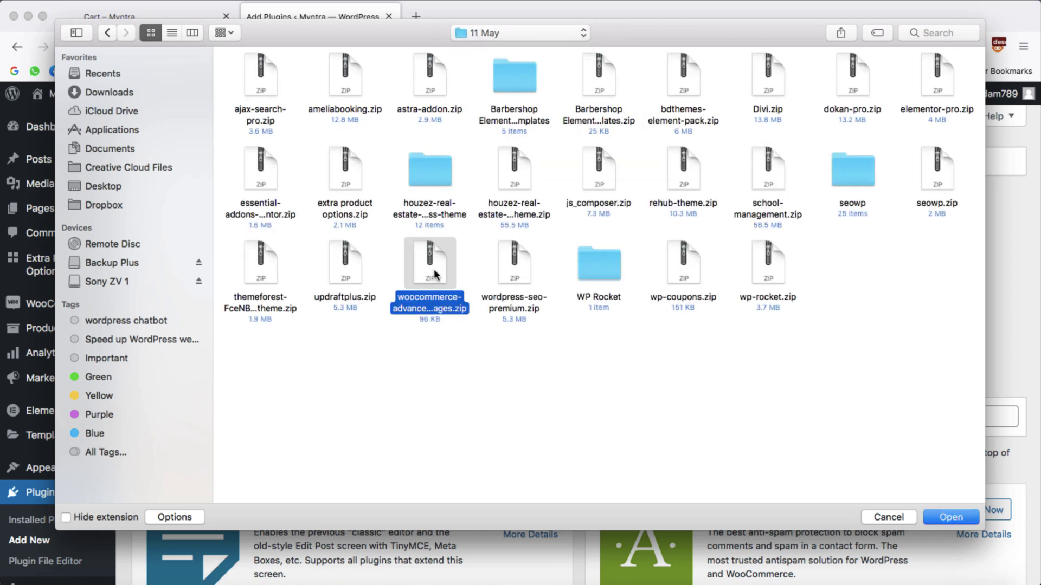
left_click(427, 305)
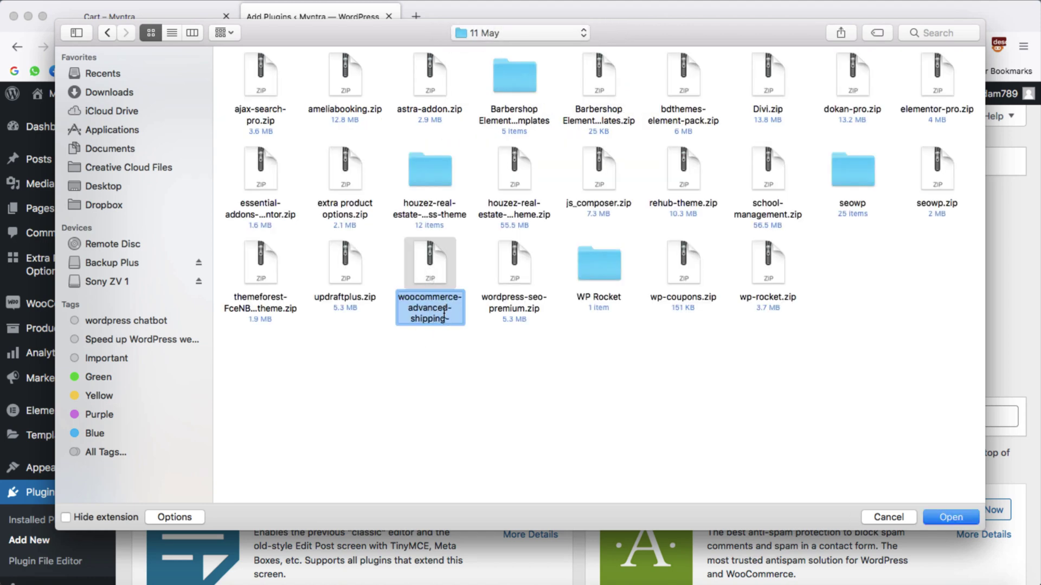
left_click(948, 512)
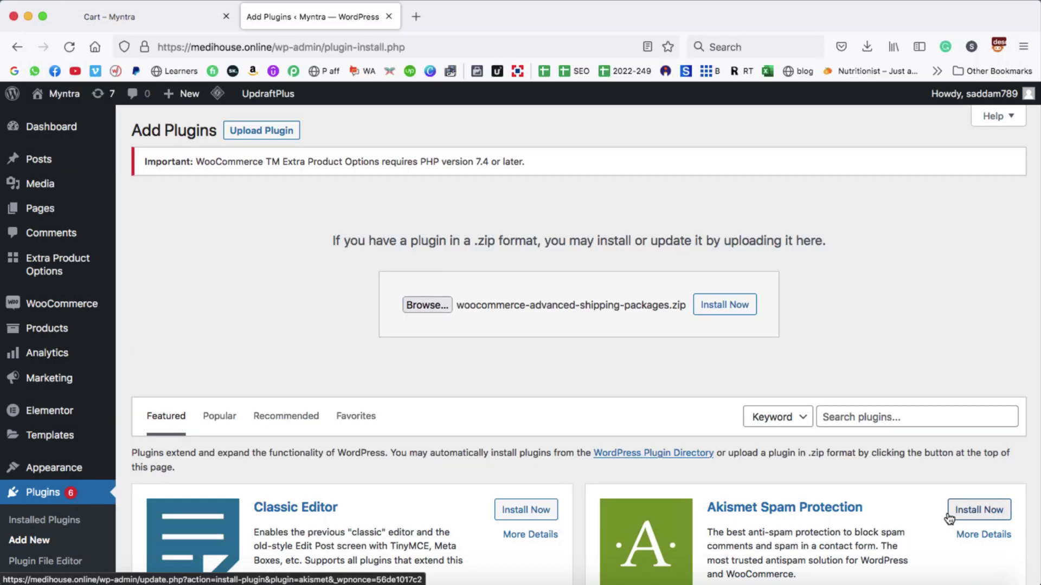
left_click(727, 306)
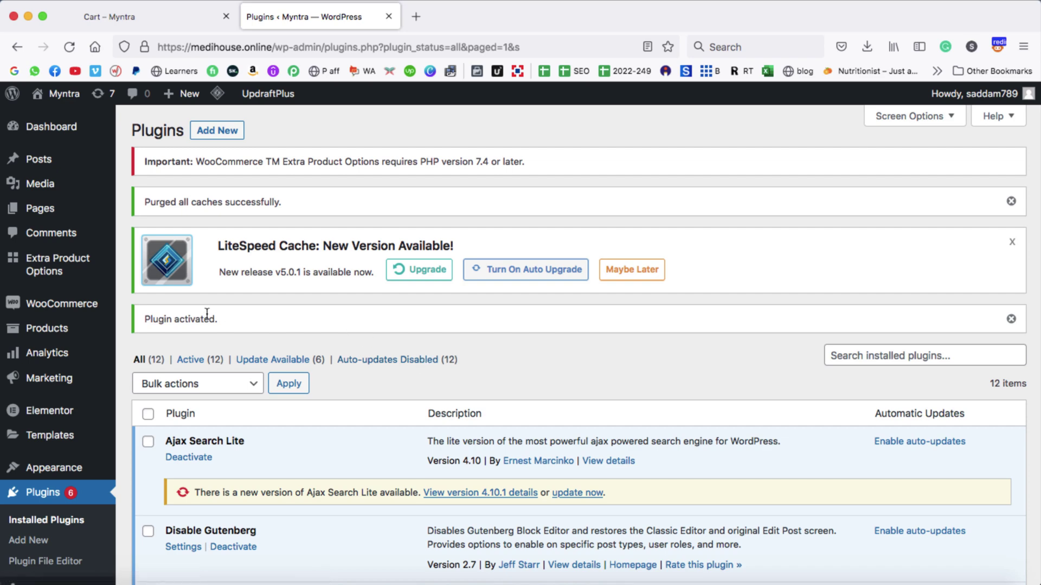
Step: Go to WooCommerce Settings > Shipping > Advanced Shipping and view the empty Shipping rates table
mouse_move(85, 311)
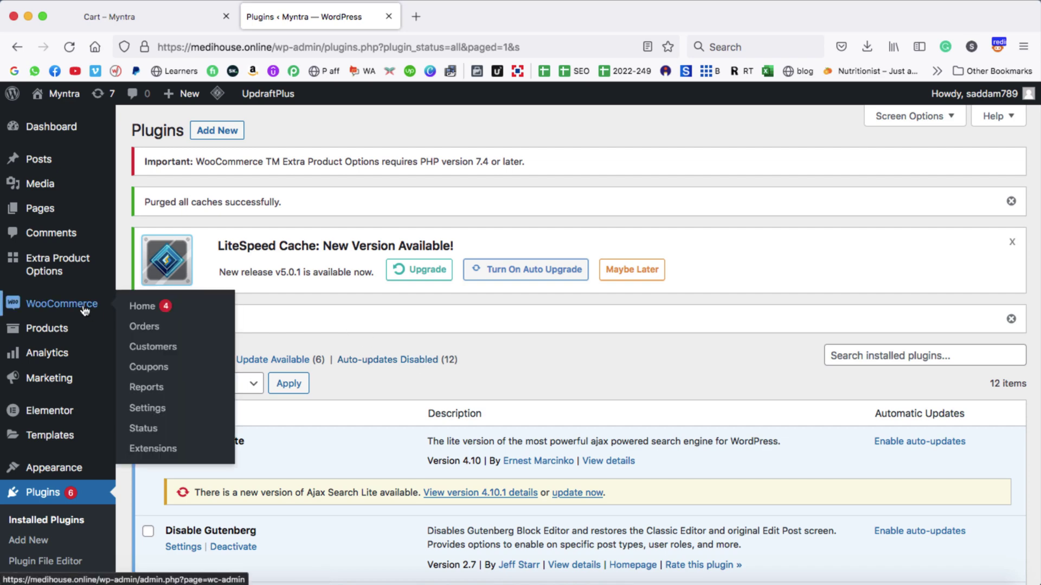
left_click(155, 414)
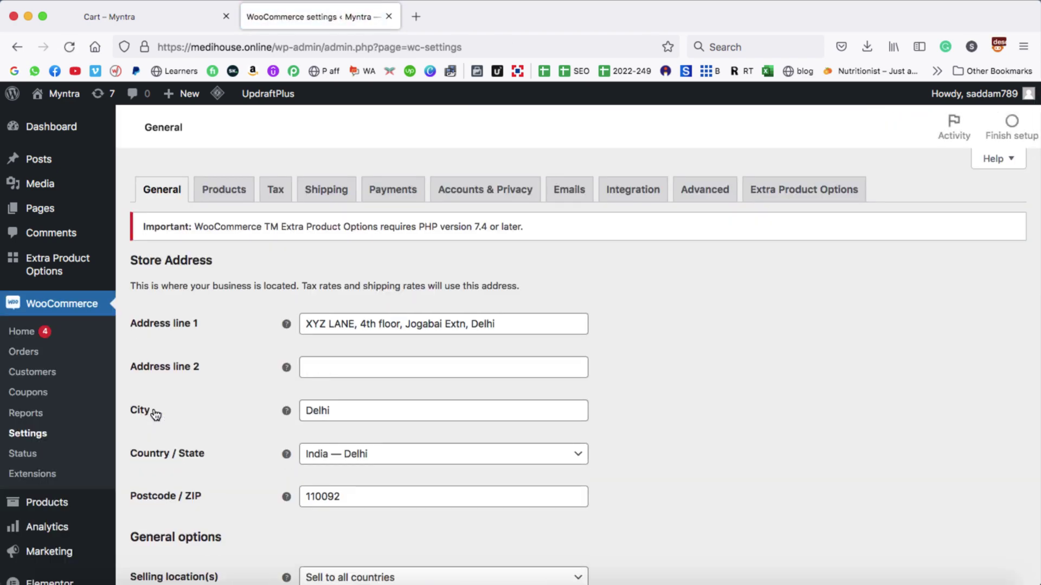
left_click(324, 193)
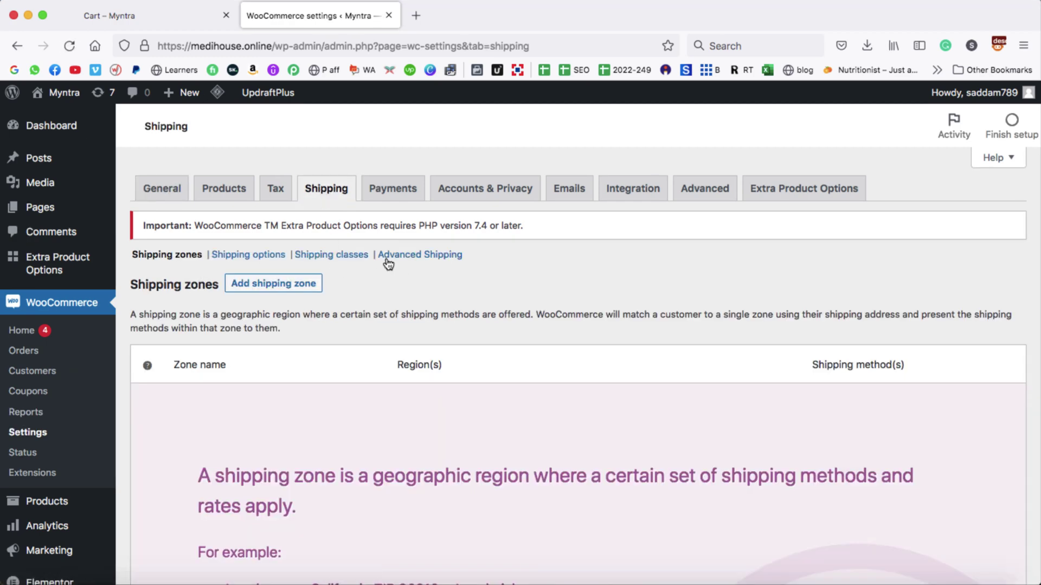
left_click(419, 256)
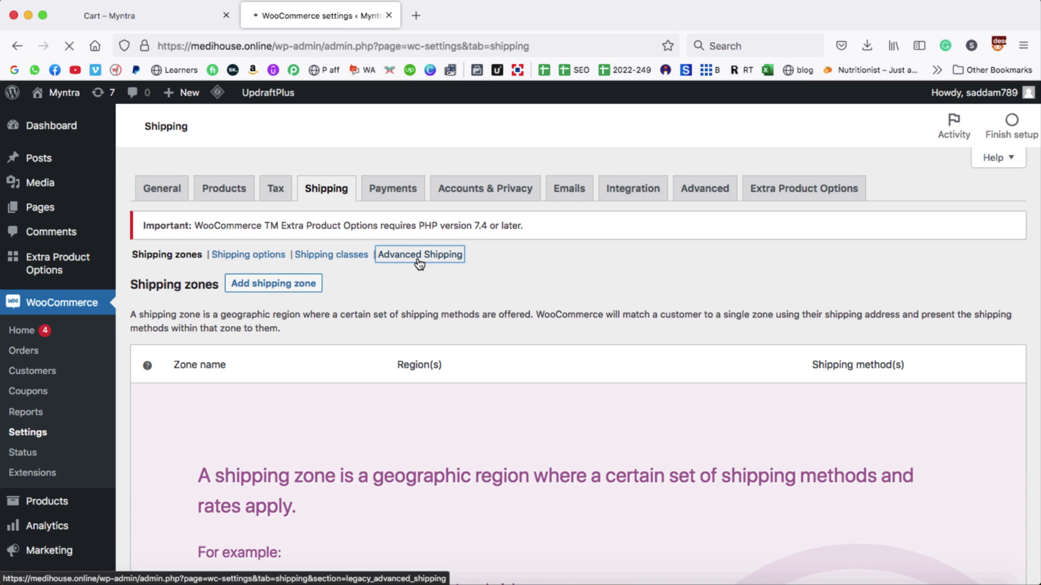
scroll(418, 349, "down", 2)
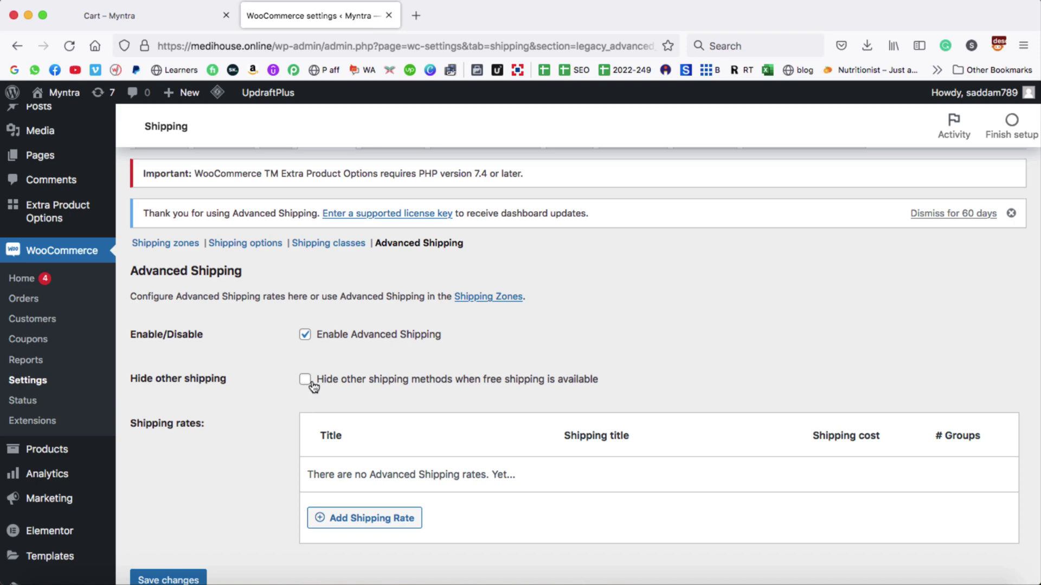
scroll(332, 385, "down", 5)
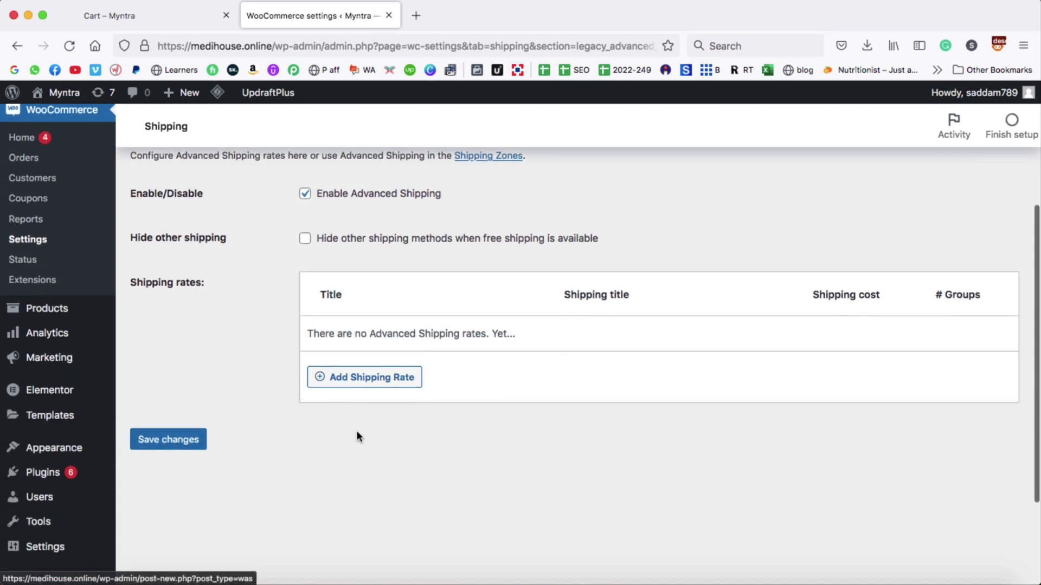
Step: Create a rate titled 'Order =< $500' with condition Subtotal less or equal to 500
left_click(374, 381)
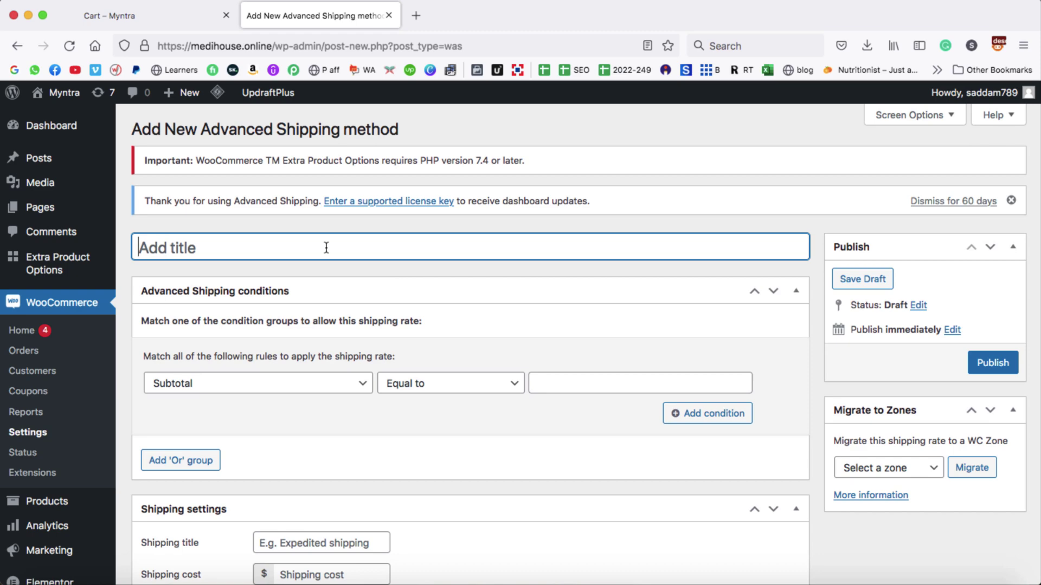
type("Order ")
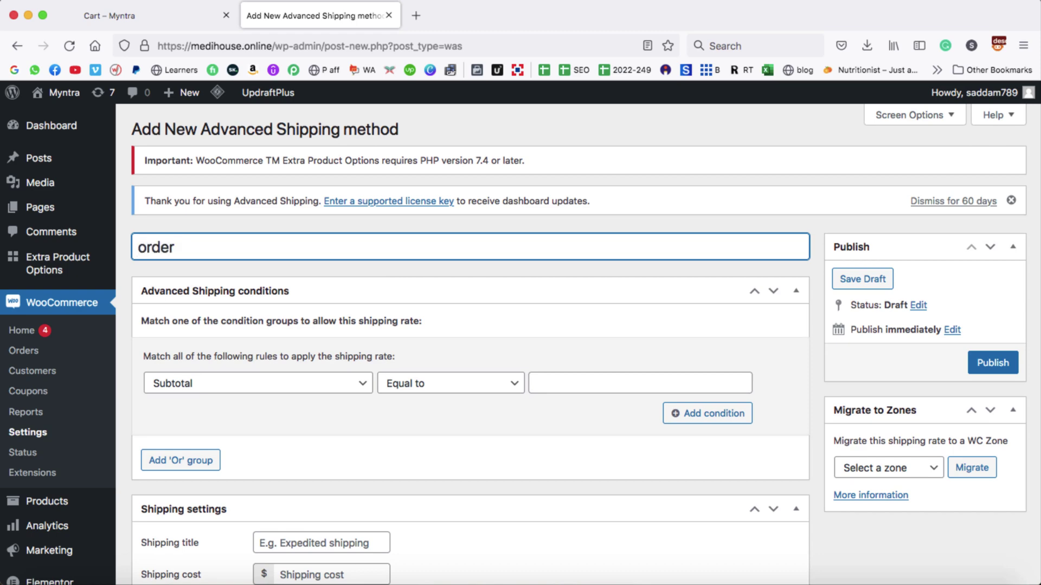
type("=< $500")
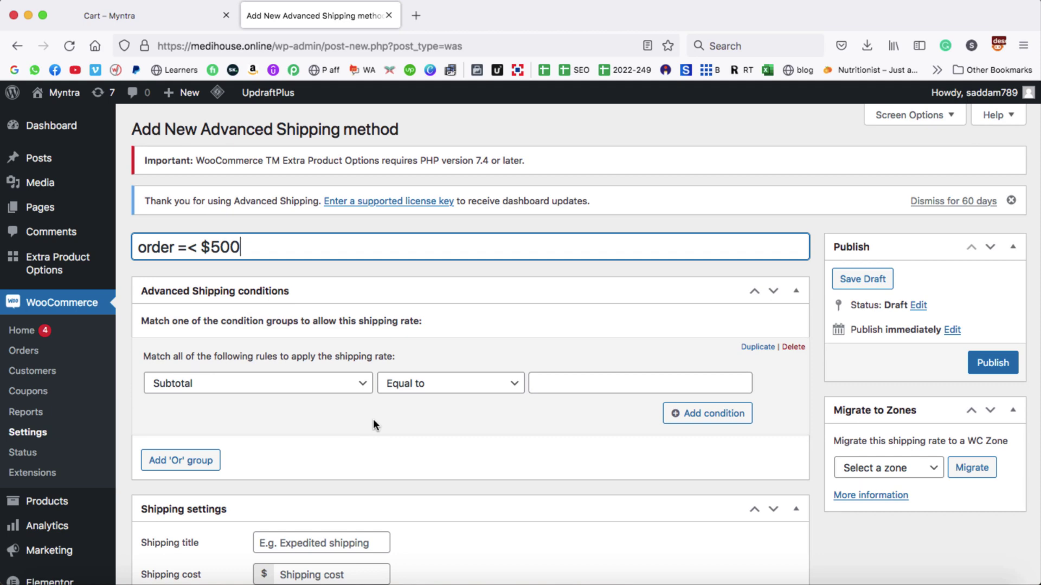
scroll(373, 425, "down", 2)
left_click(362, 347)
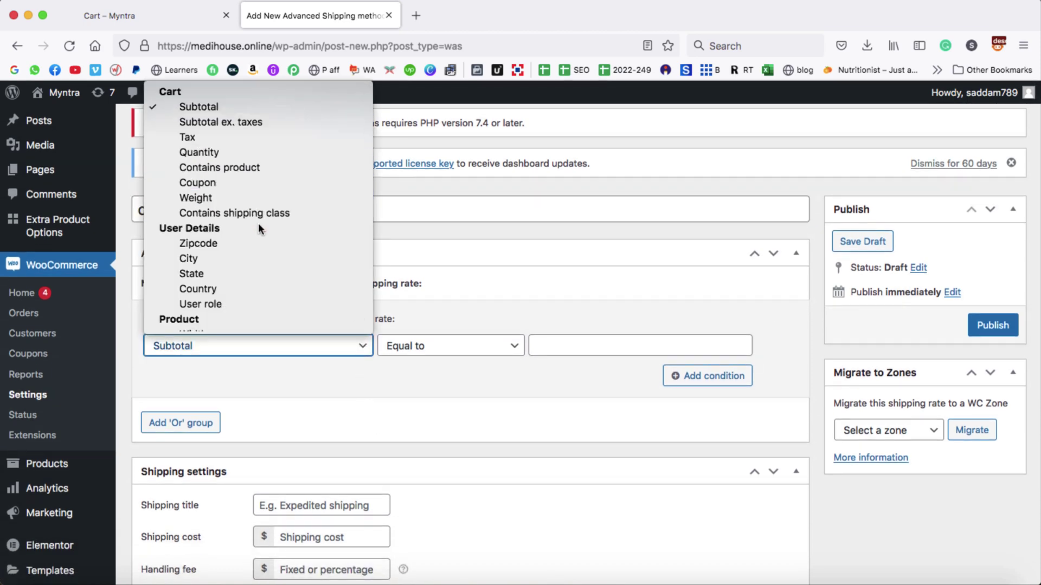
left_click(216, 107)
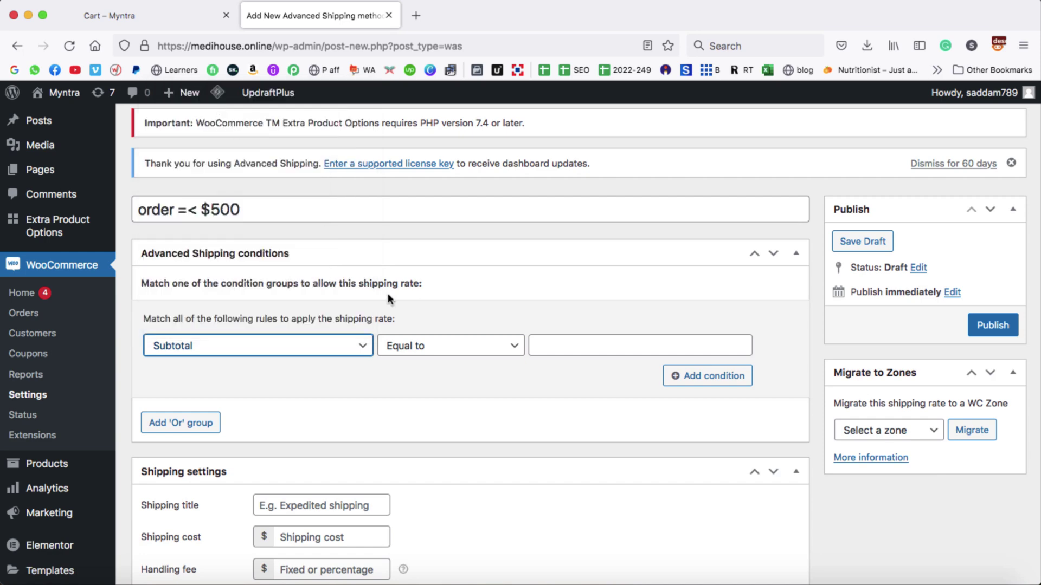
left_click(440, 346)
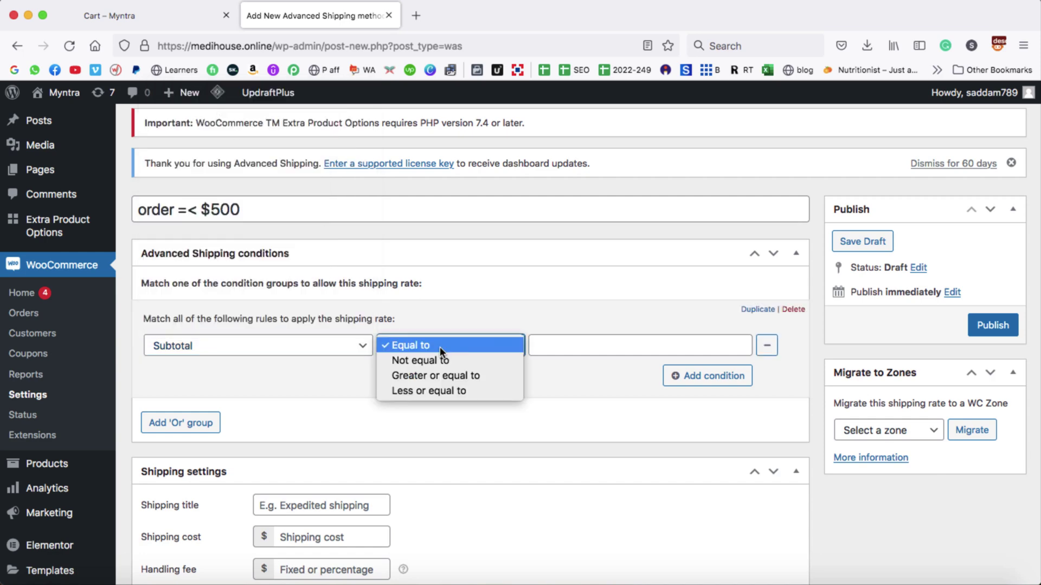
left_click(422, 391)
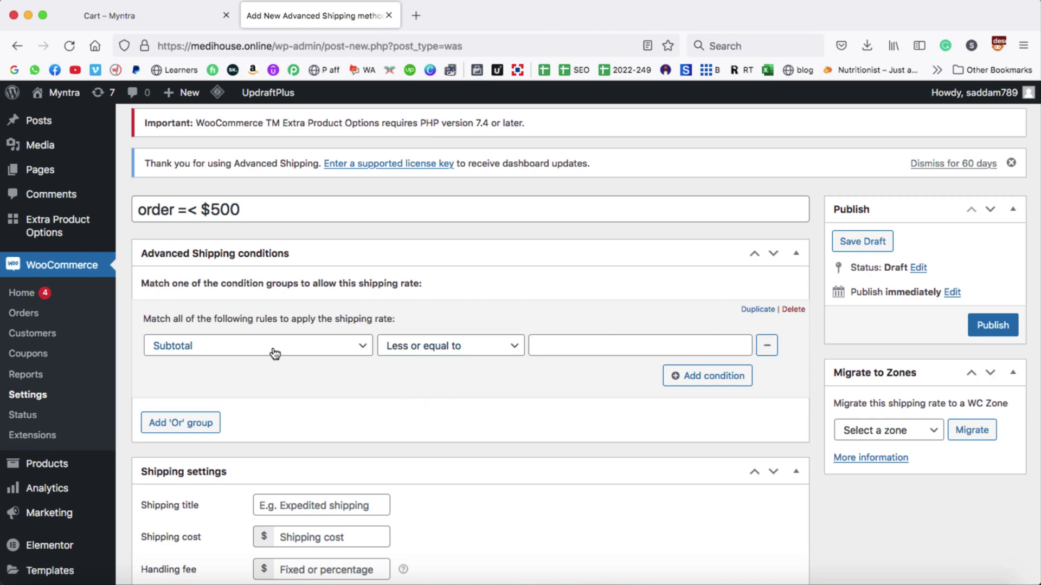
left_click(600, 346)
type("500")
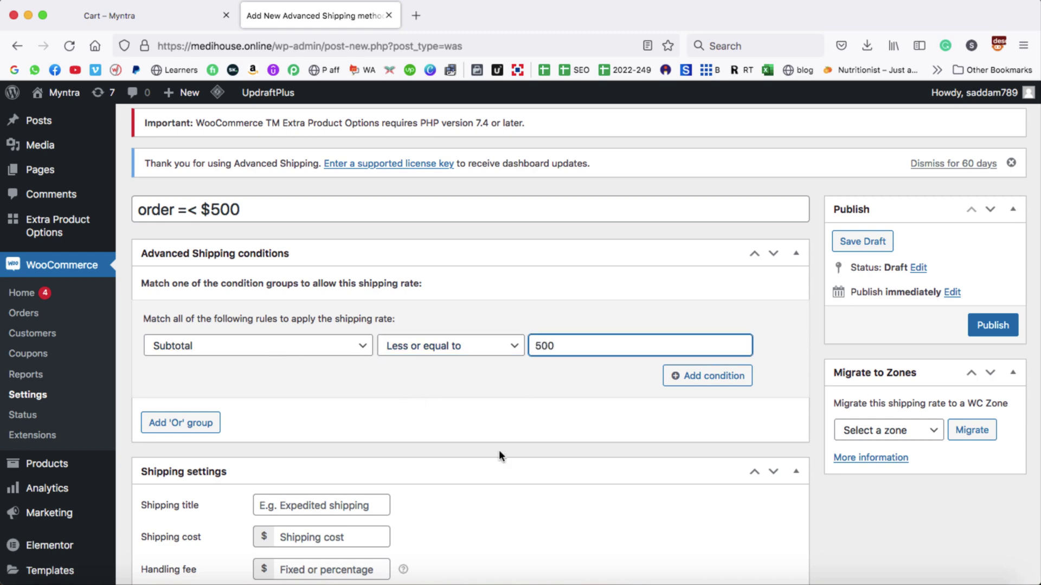
Step: Set cost 17 with shipping title 'shipping fee', publish, and open the storefront
scroll(498, 451, "down", 5)
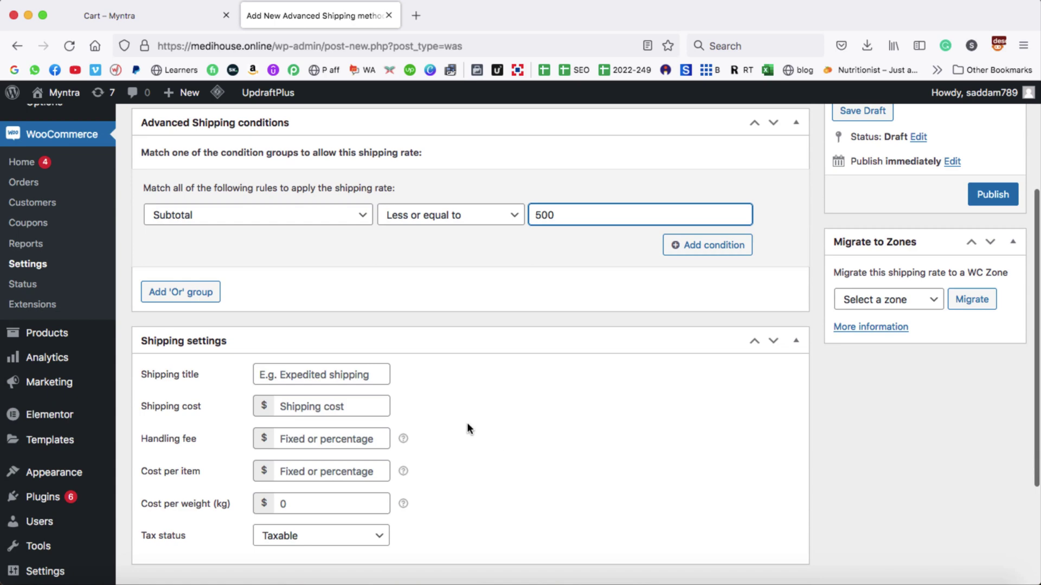
left_click(302, 359)
type("1")
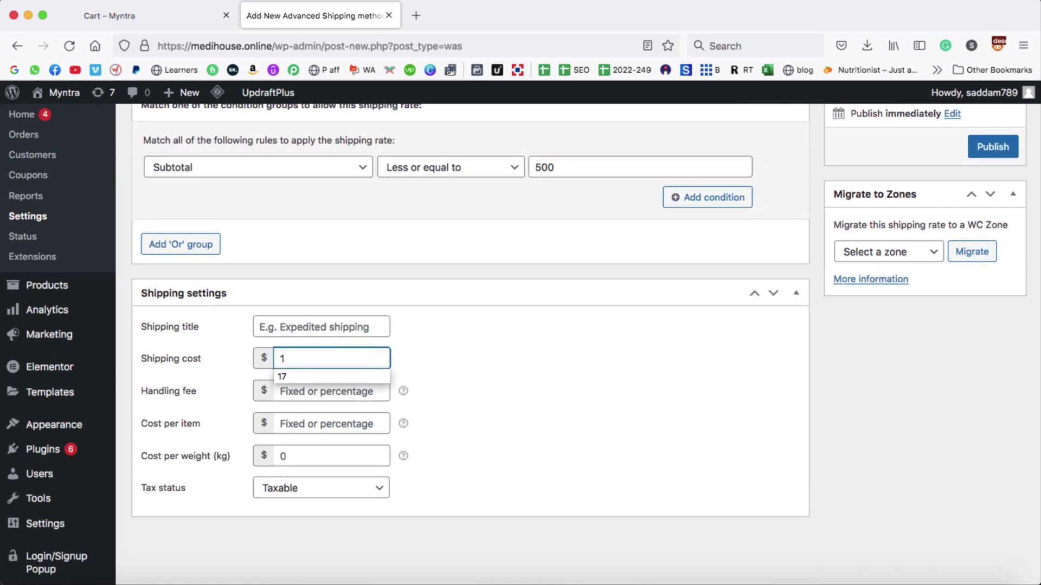
type("7")
left_click(280, 328)
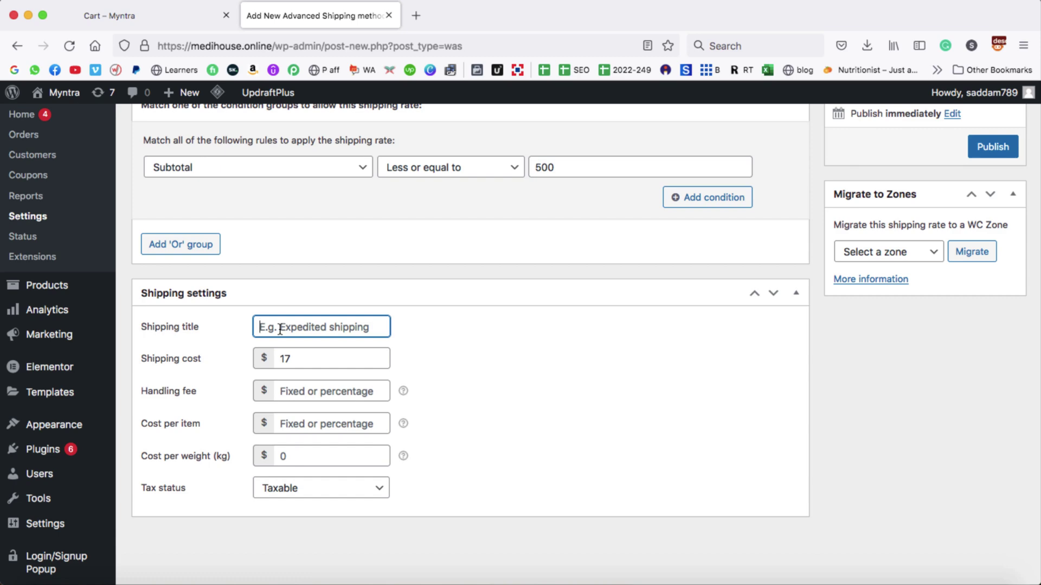
type("shipping fee")
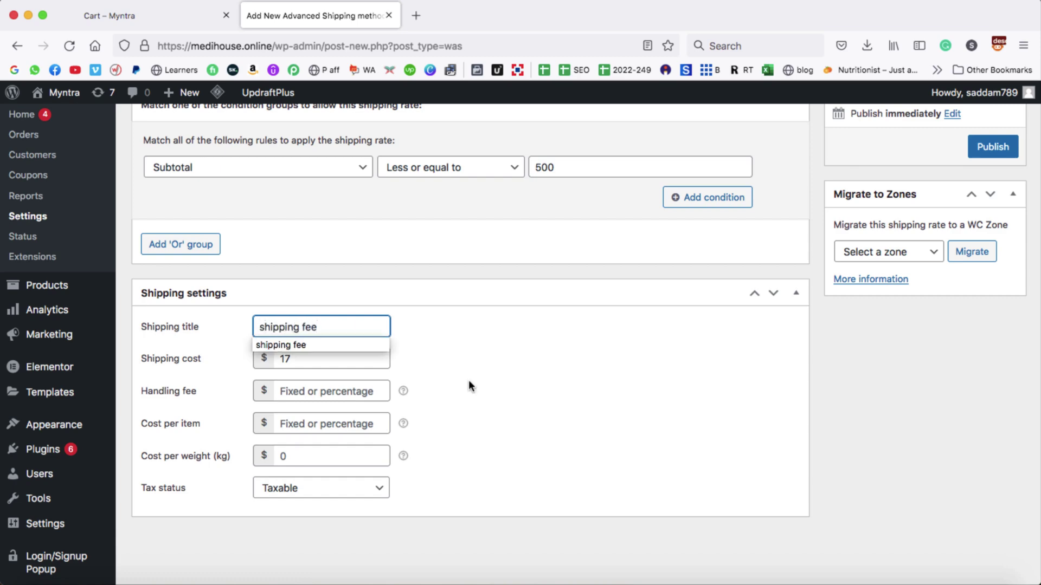
left_click(469, 383)
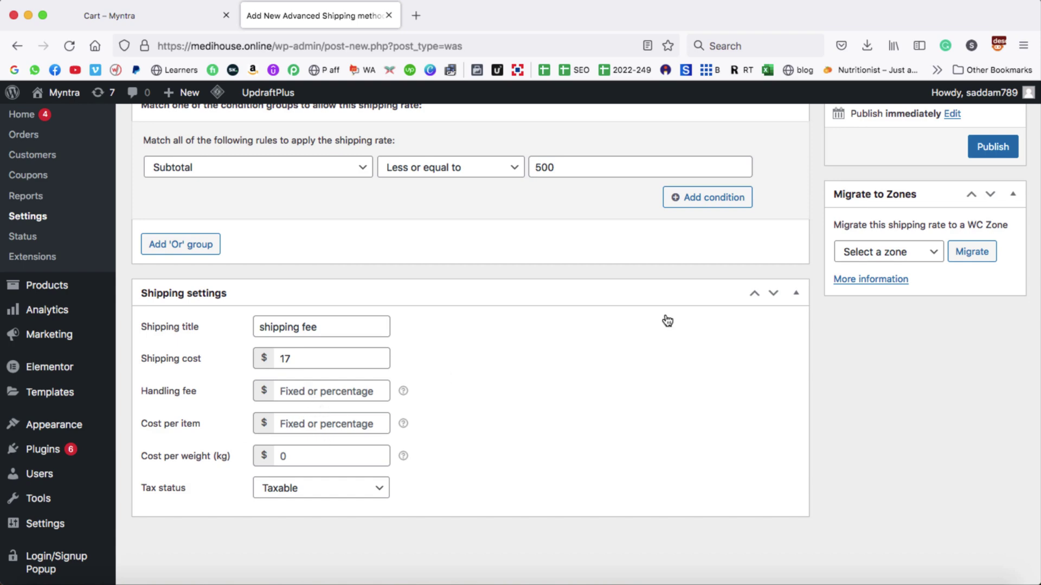
scroll(865, 291, "up", 3)
left_click(994, 238)
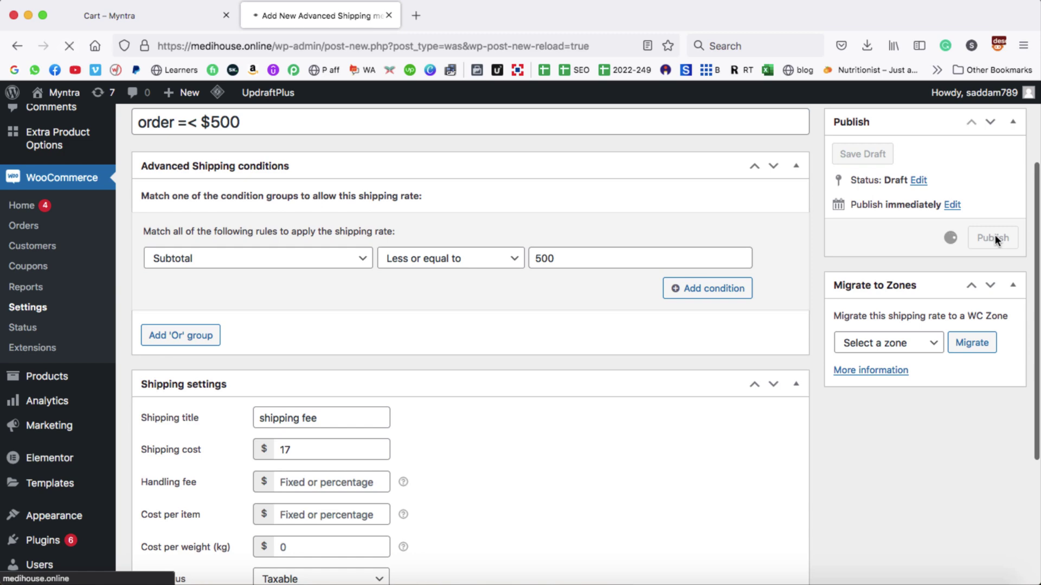
mouse_move(59, 96)
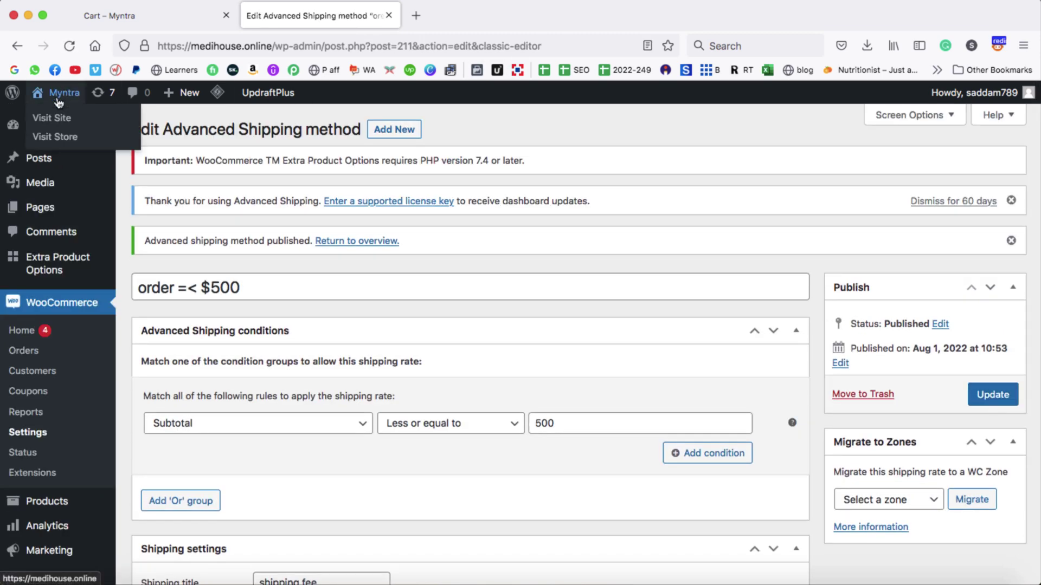
middle_click(60, 115)
Step: Check the storefront cart shows a $17.00 shipping fee and $156.00 total for the $139 burger
left_click(227, 16)
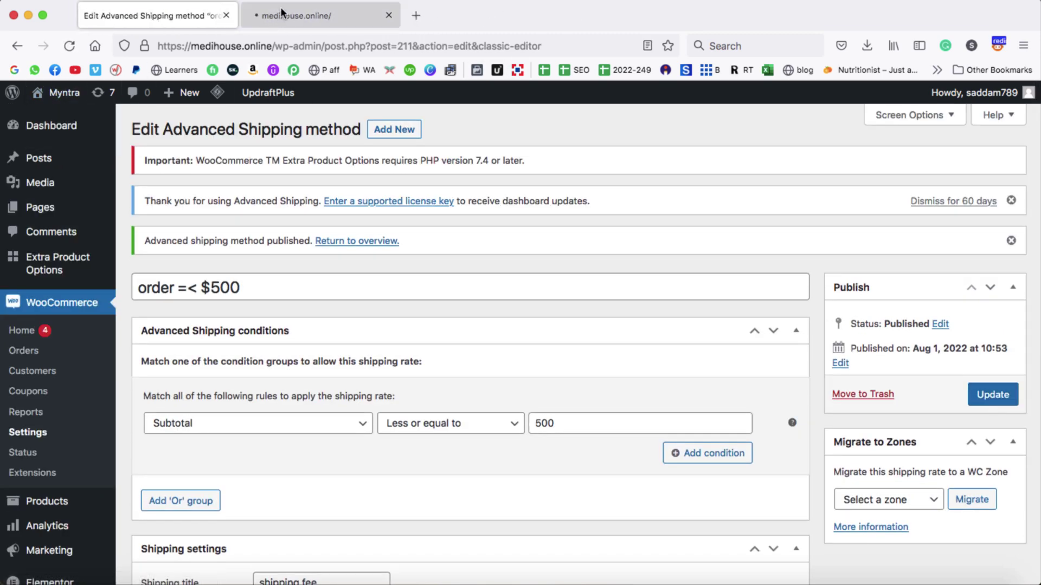
left_click(284, 9)
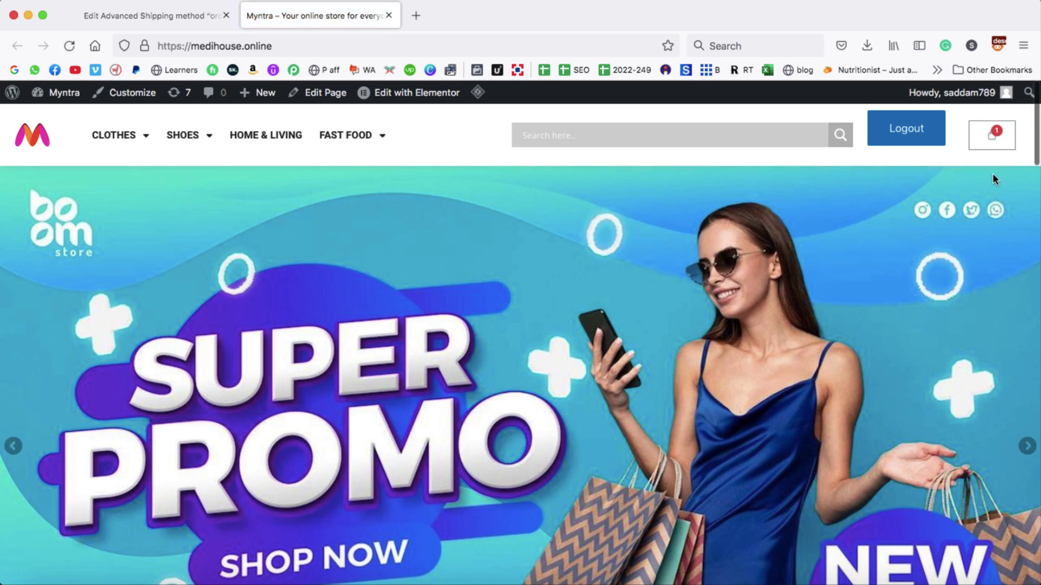
left_click(1018, 350)
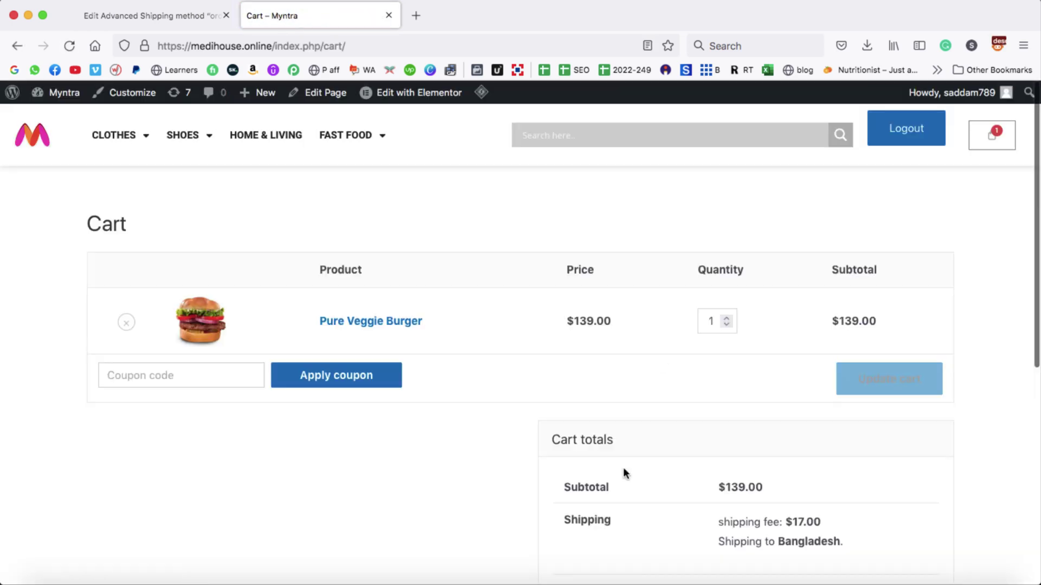
scroll(681, 509, "down", 2)
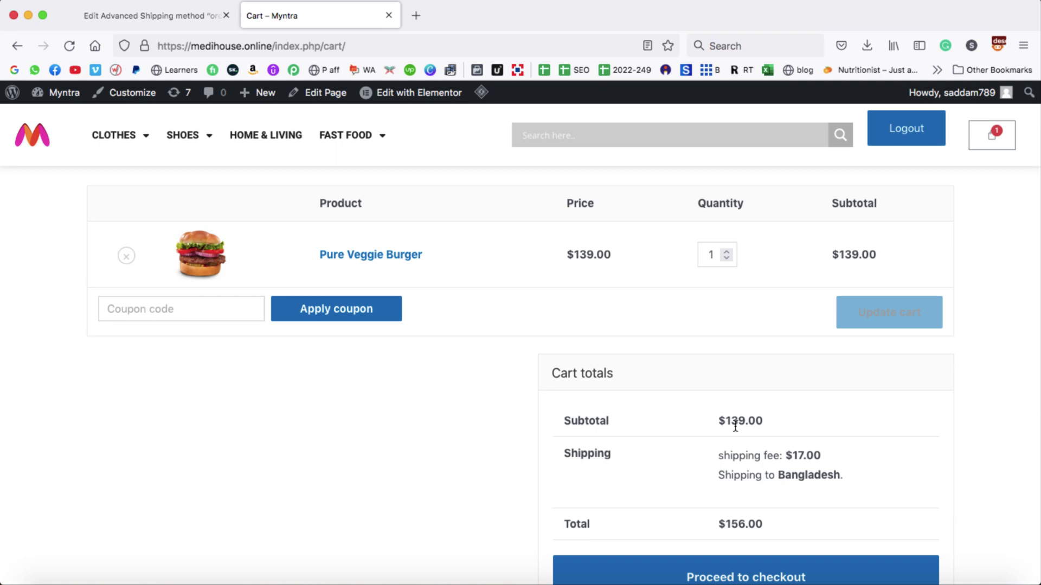
scroll(767, 421, "down", 2)
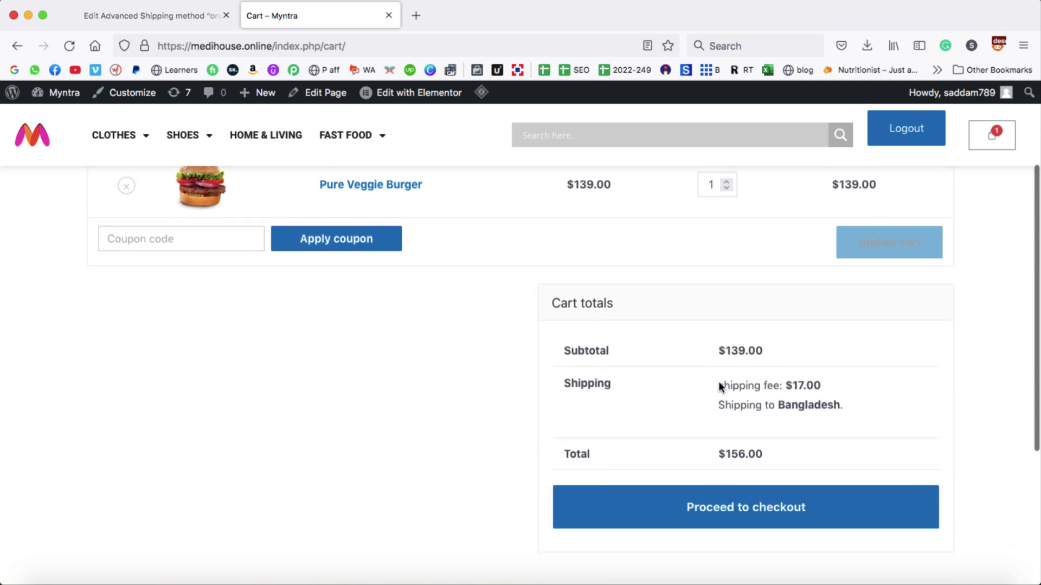
left_click_drag(719, 384, 800, 386)
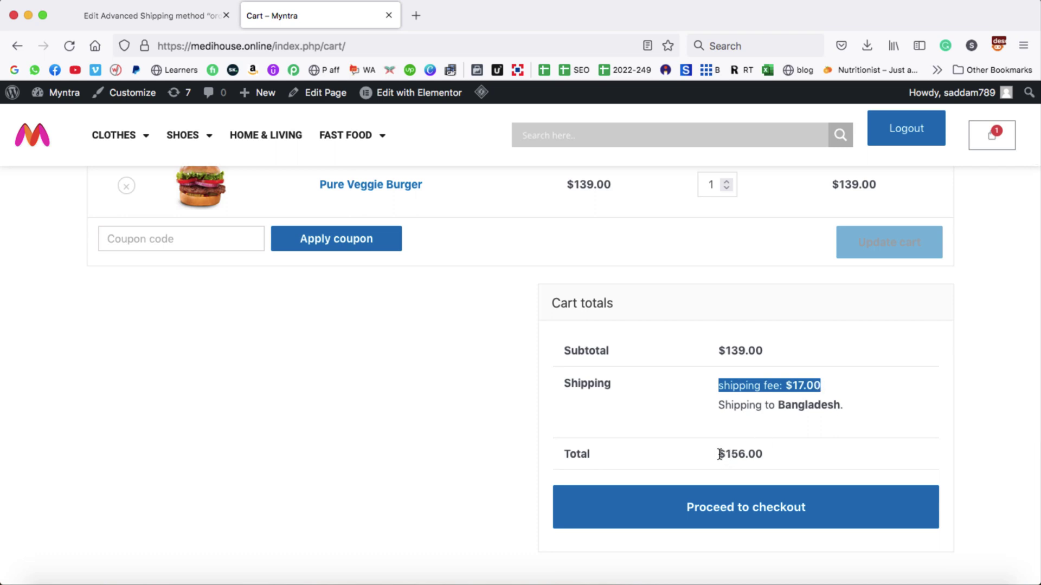
left_click_drag(719, 454, 746, 454)
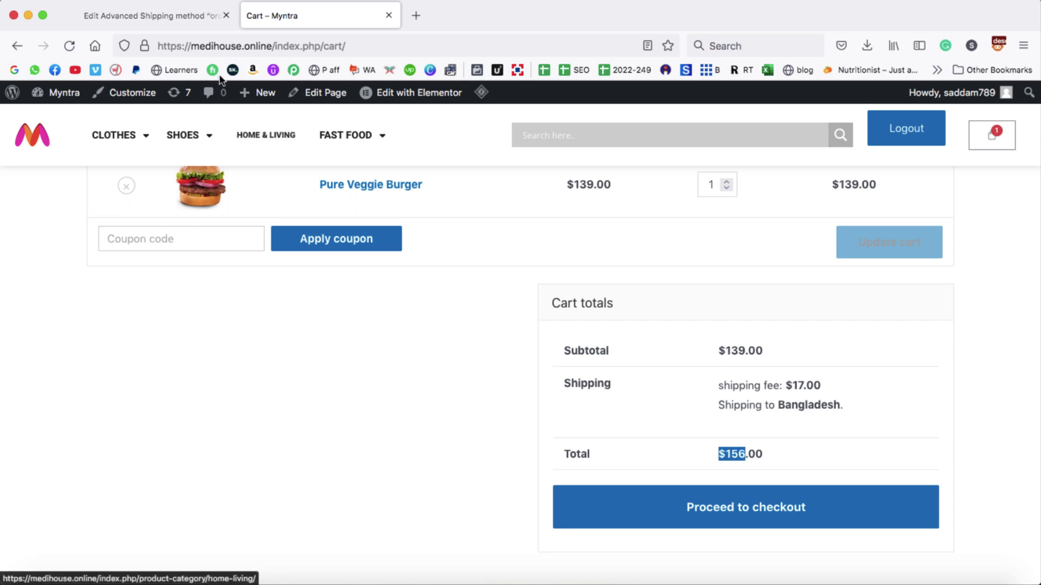
left_click(168, 15)
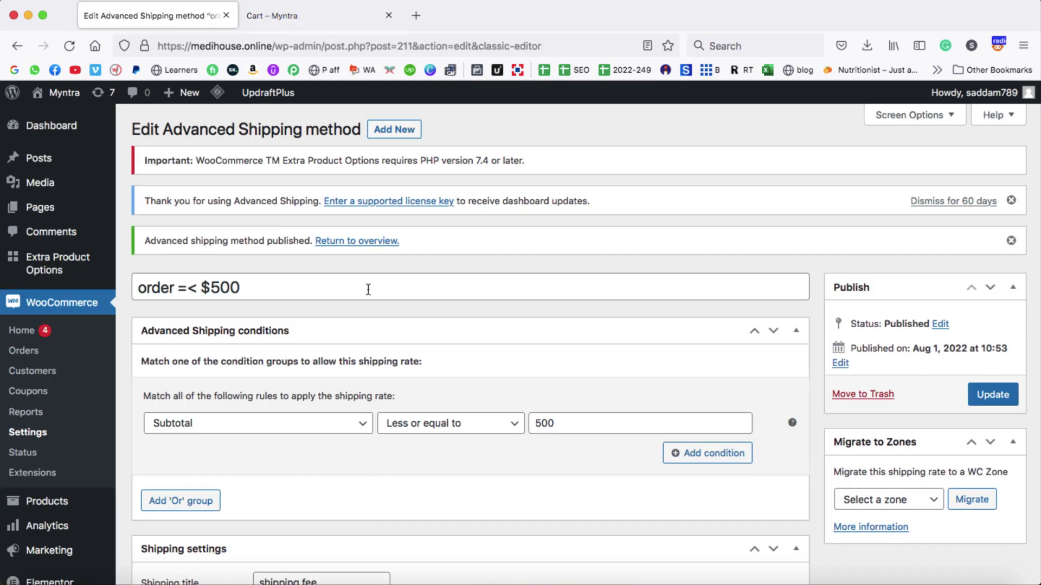
Step: Return to the Advanced Shipping overview and start a new shipping rate
left_click(348, 241)
scroll(382, 389, "down", 3)
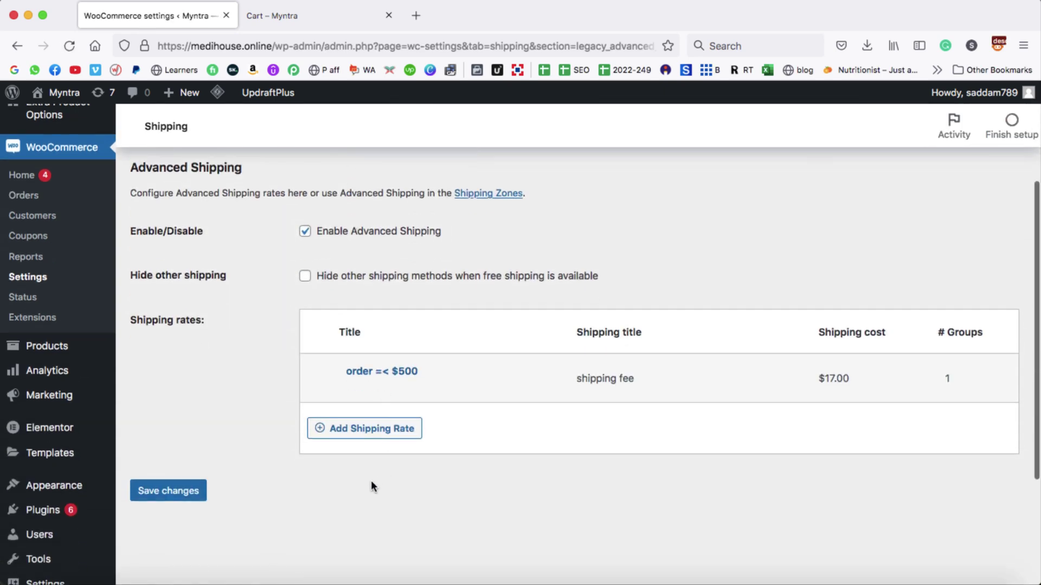
left_click(368, 436)
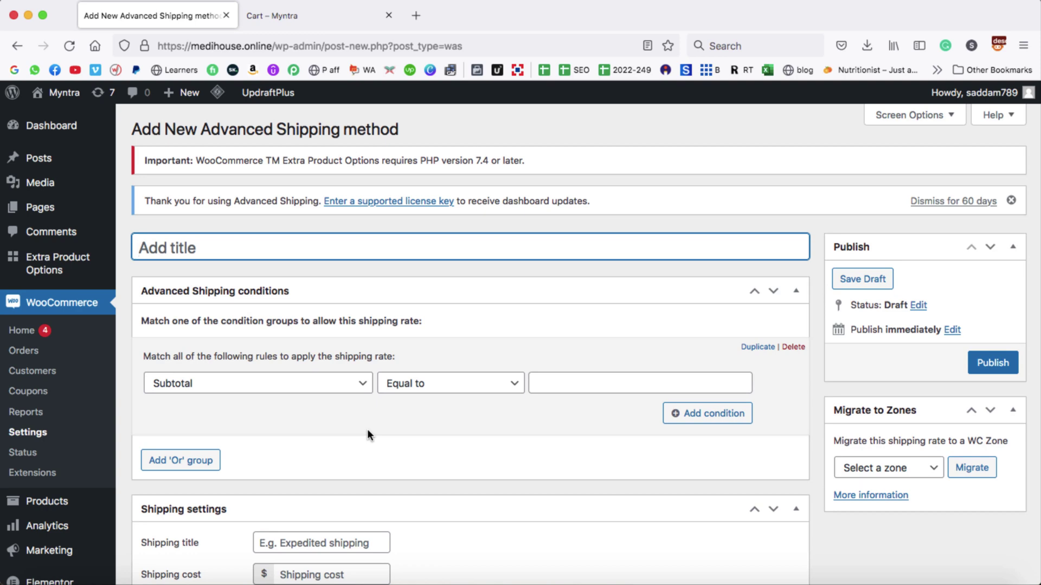
Step: Title the rate 'order value in between $501 - $1000' with Subtotal ≥ 500 and ≤ 1000
type("ord")
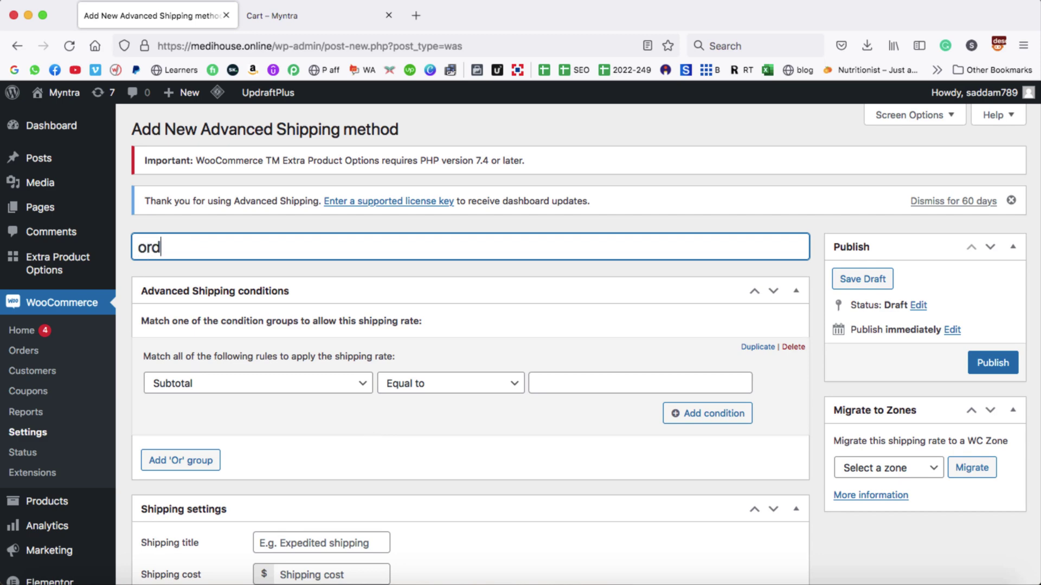
type("er value in be")
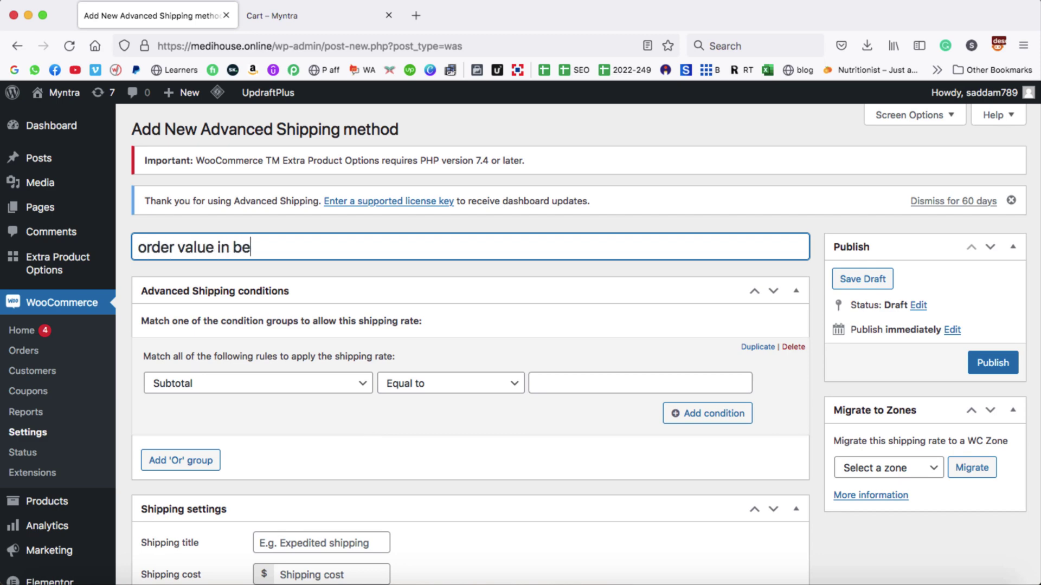
type("tween $5")
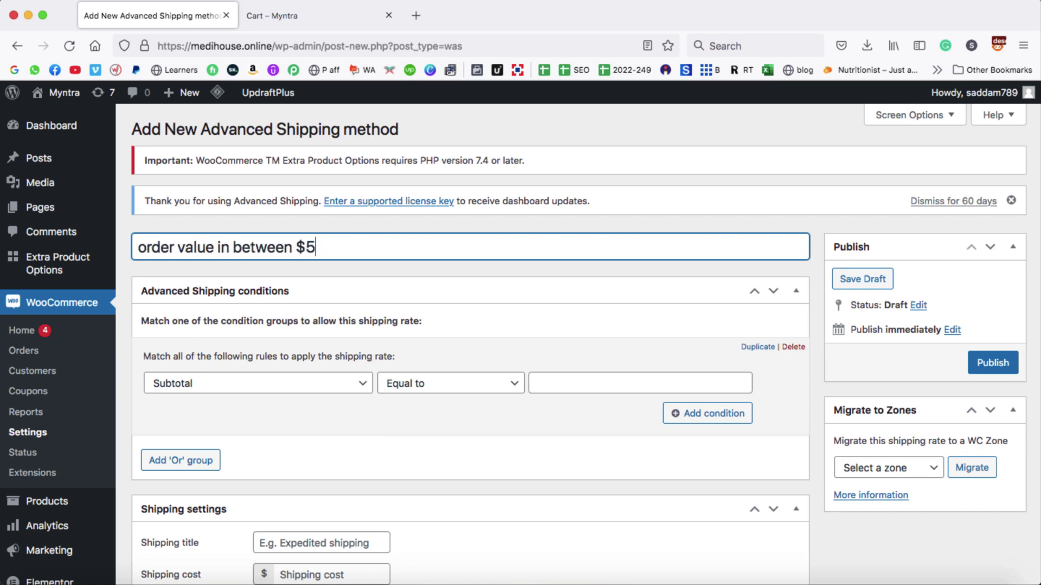
type("01 - $1000")
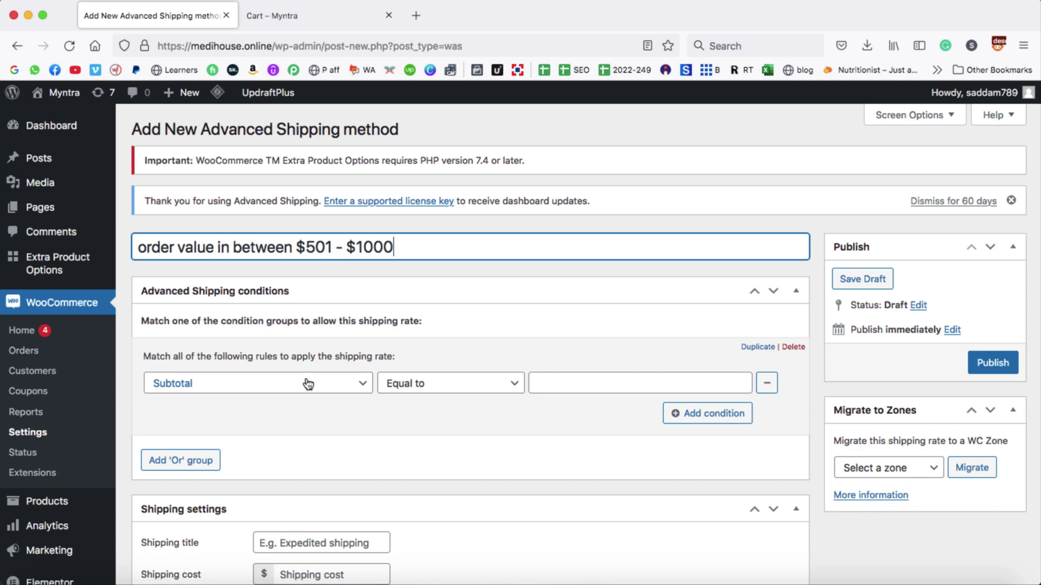
left_click(395, 389)
left_click(423, 412)
left_click(570, 381)
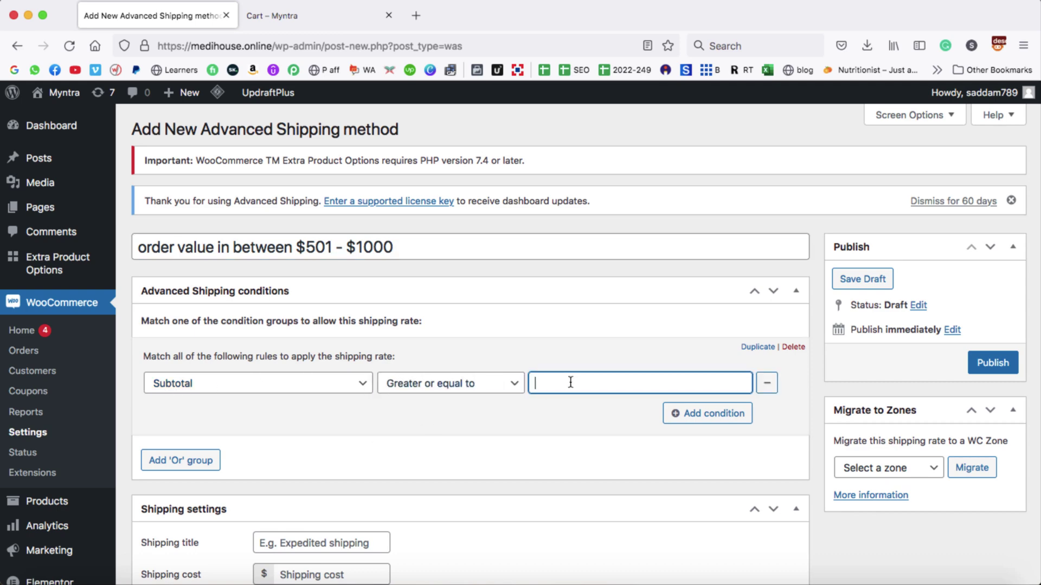
type("500")
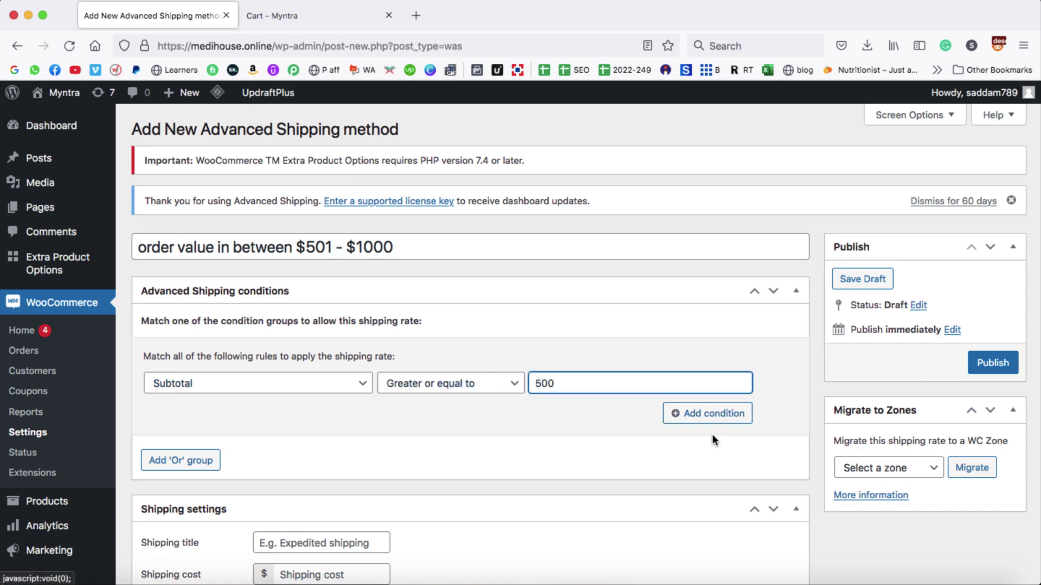
left_click(710, 413)
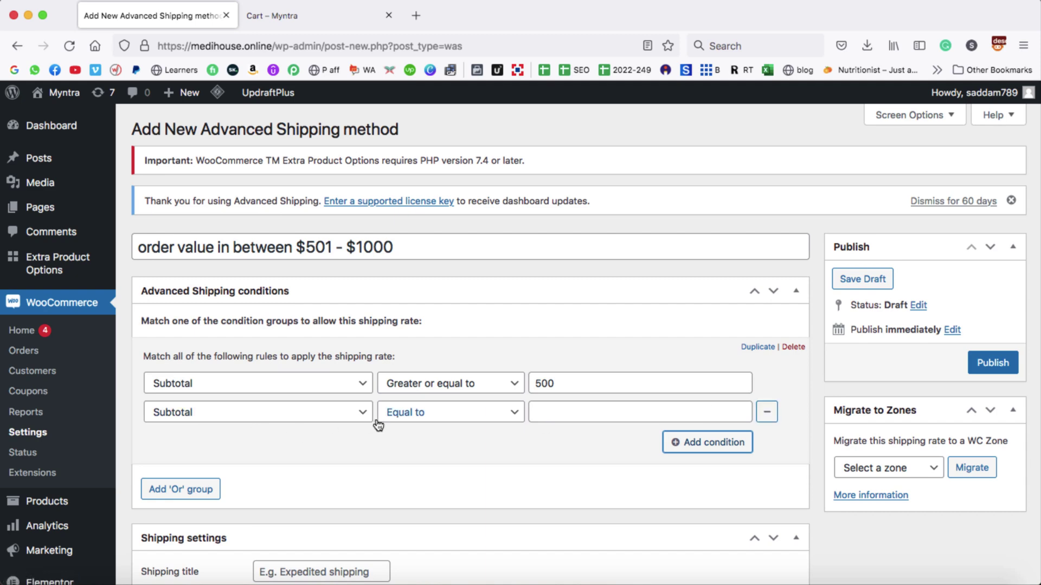
left_click(423, 412)
left_click(431, 412)
left_click(563, 416)
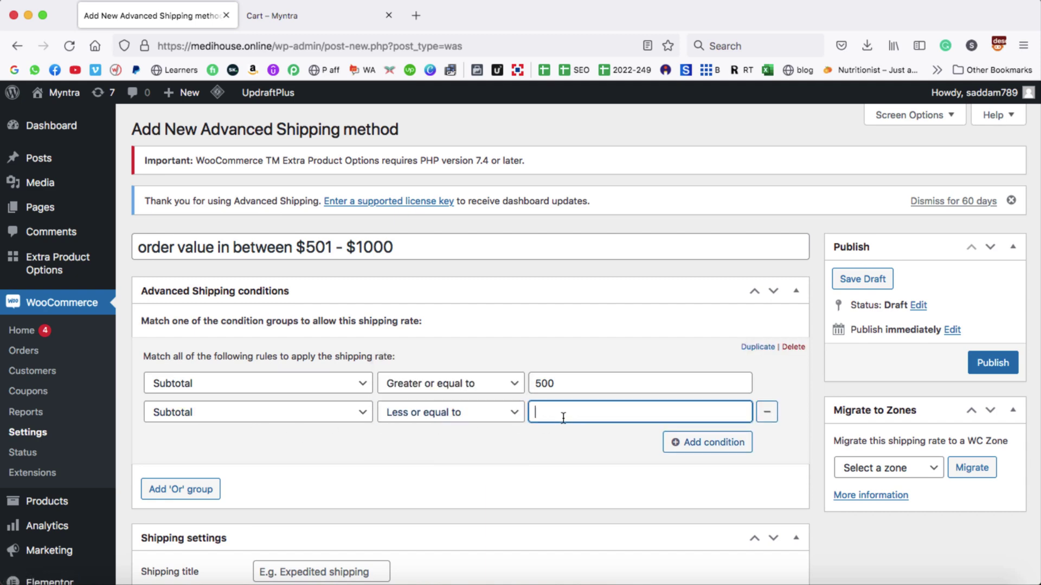
type("1000")
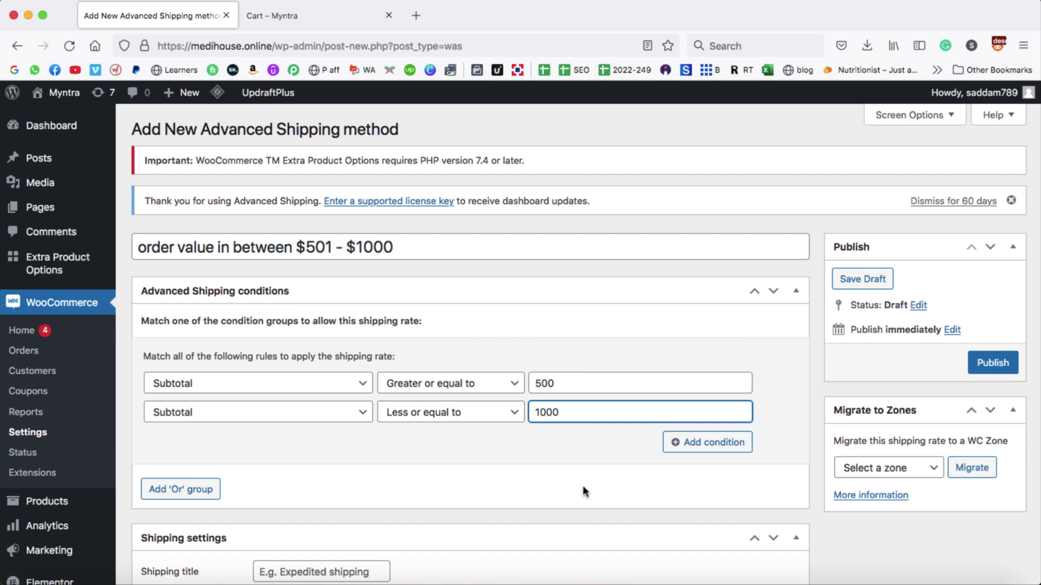
left_click(502, 440)
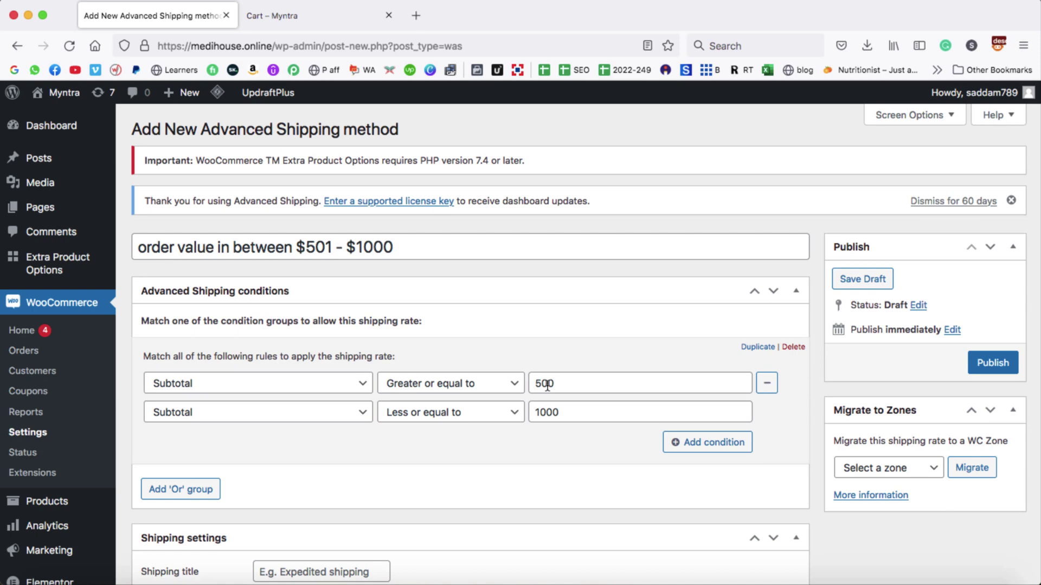
left_click_drag(541, 412, 559, 415)
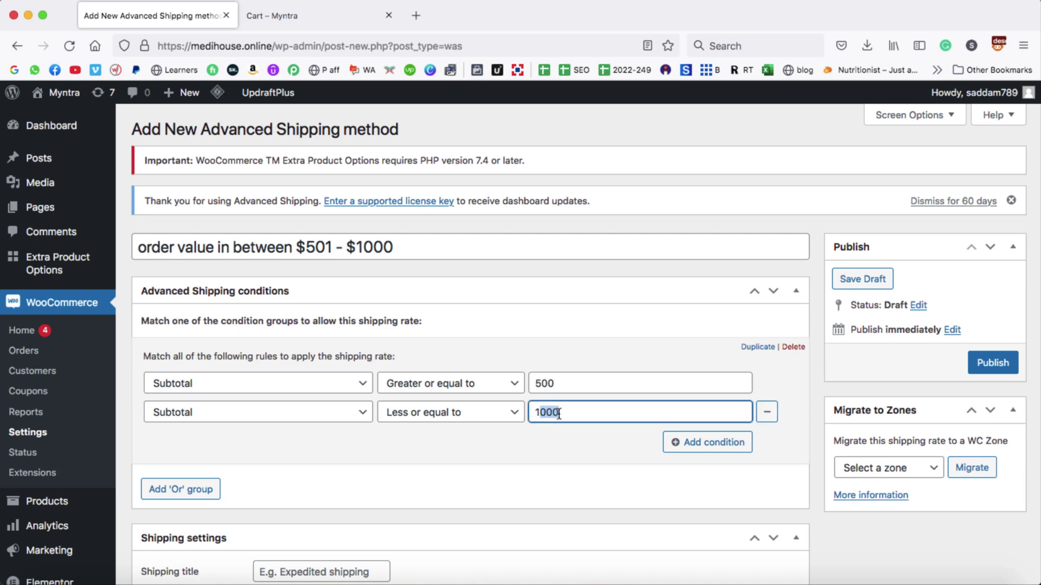
Step: Set cost 20 with shipping title 'shipping fee' and publish the rate
scroll(519, 497, "down", 3)
left_click(327, 427)
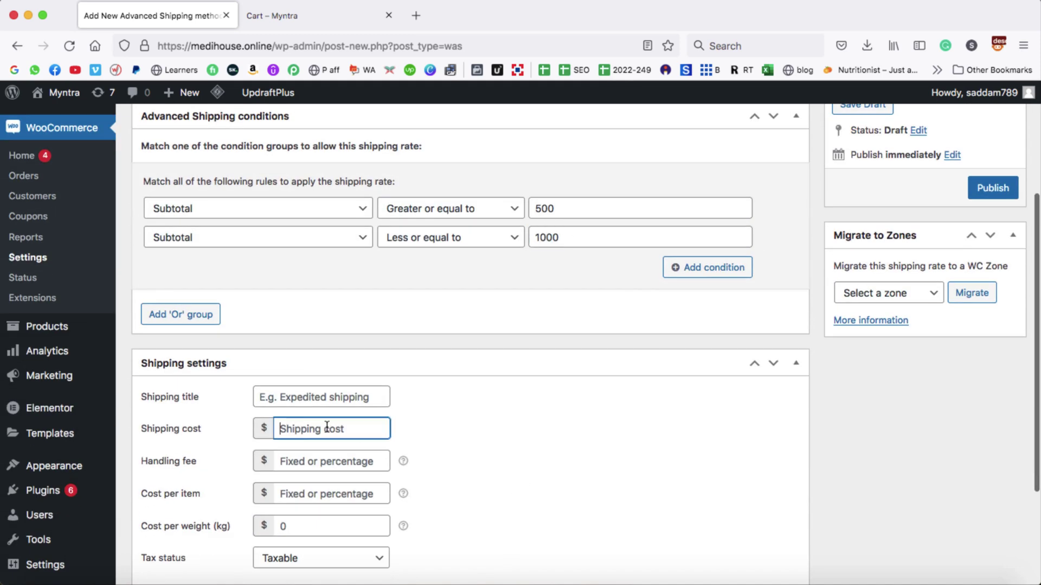
type("20")
left_click(310, 398)
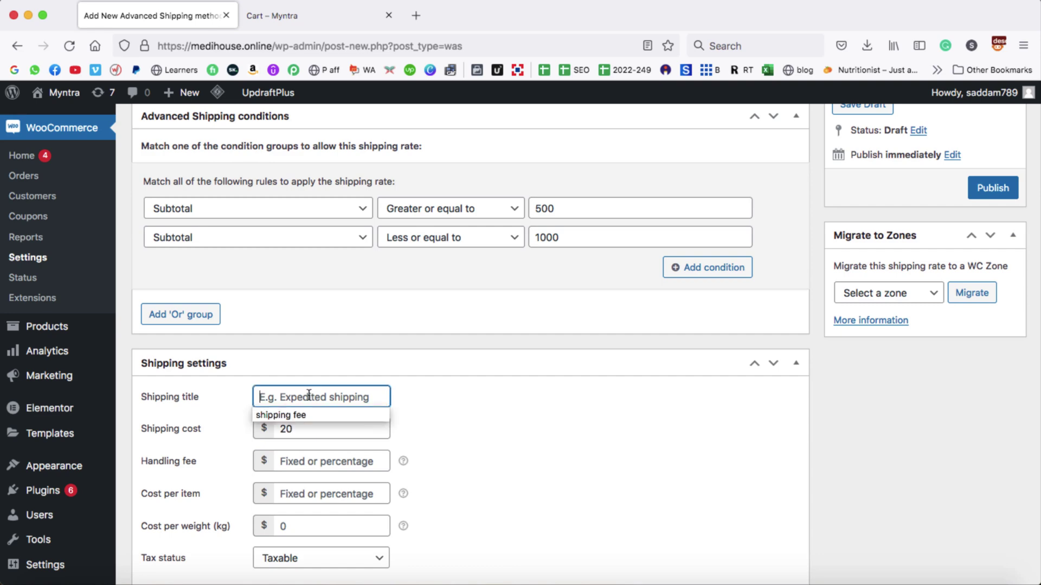
left_click(305, 412)
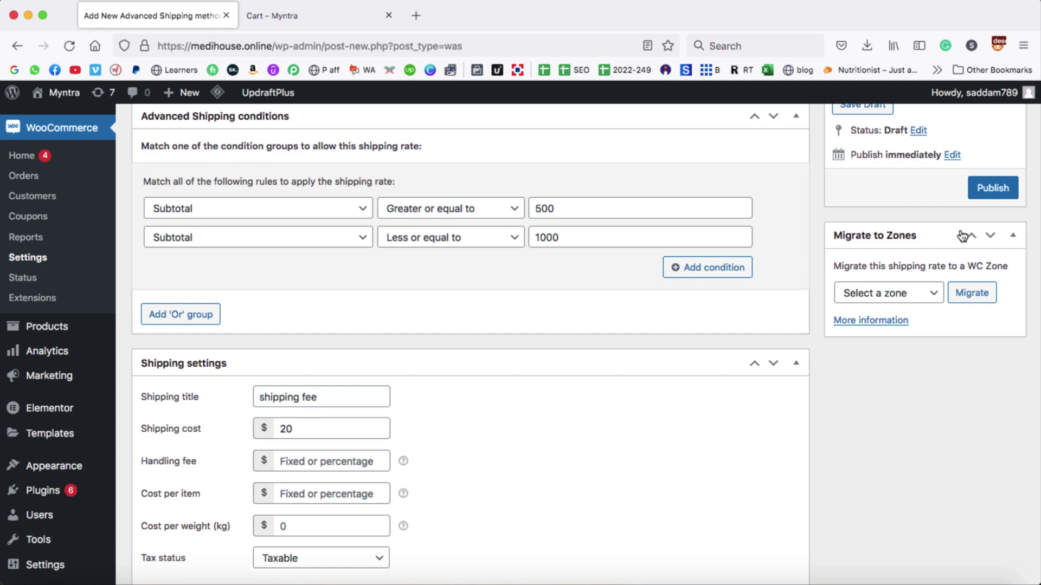
left_click(981, 189)
Step: Reload the cart, raise burgers to 5, and confirm the $695 subtotal gets $20.00 shipping
left_click(308, 18)
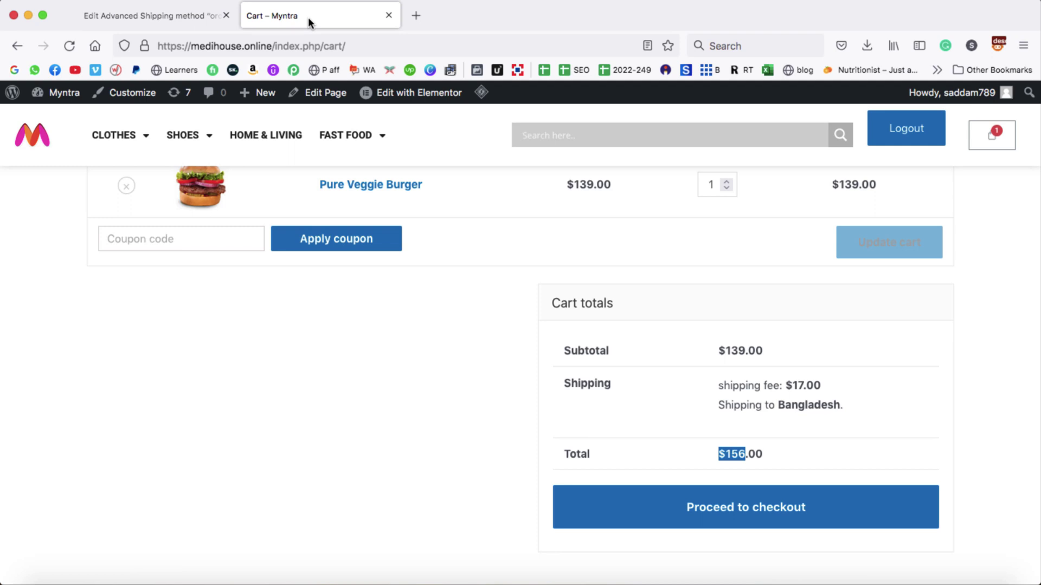
left_click(78, 47)
left_click_drag(719, 350, 746, 350)
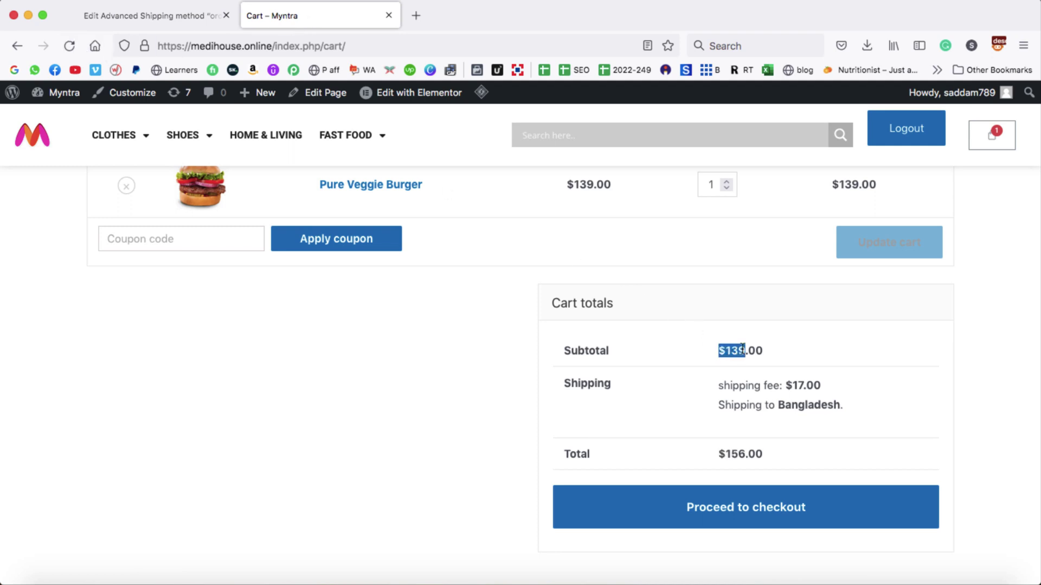
scroll(741, 349, "up", 2)
left_click(727, 236)
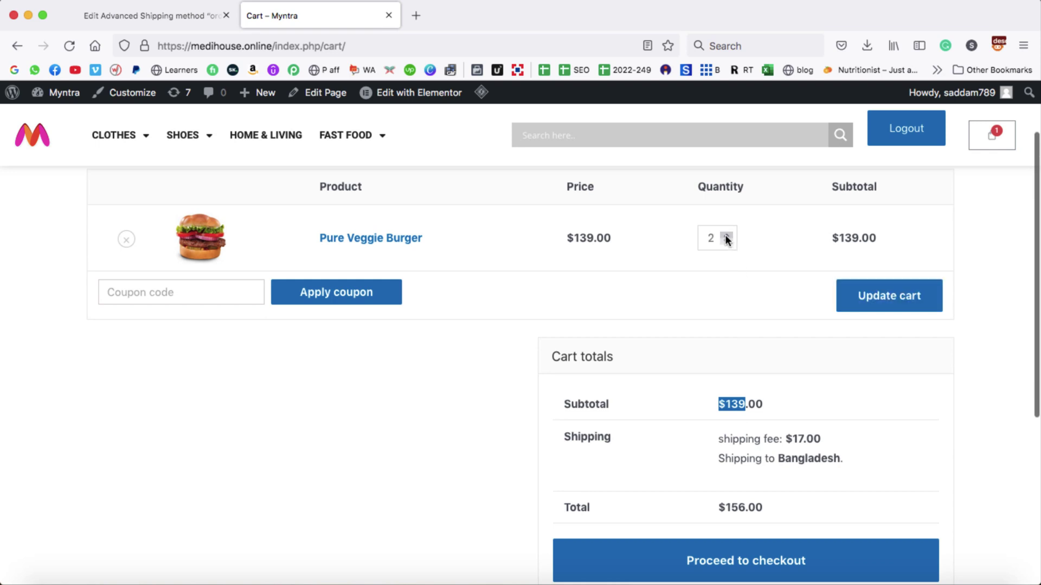
left_click(725, 235)
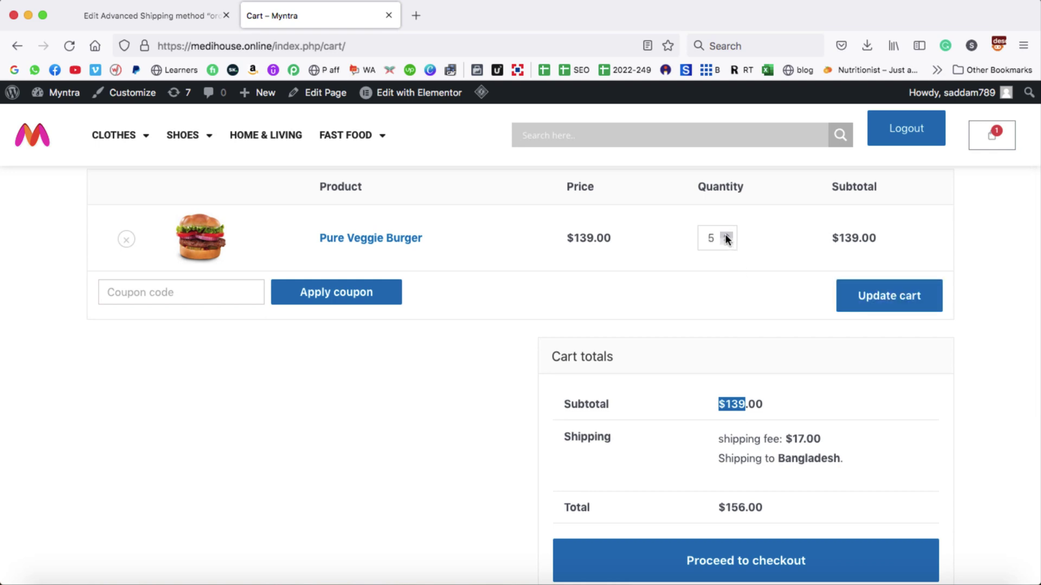
left_click(896, 300)
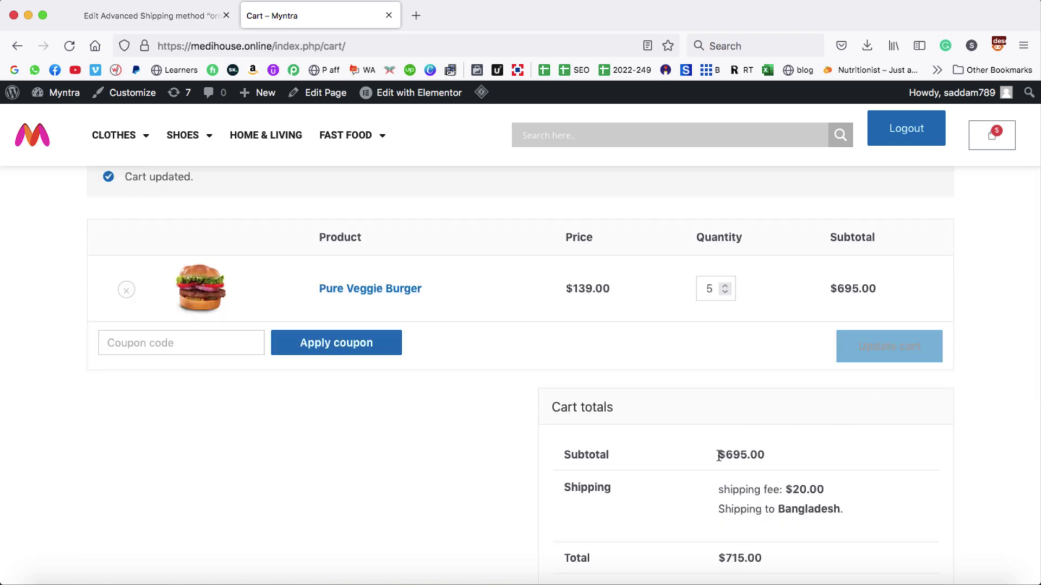
left_click_drag(718, 455, 744, 456)
scroll(783, 458, "down", 1)
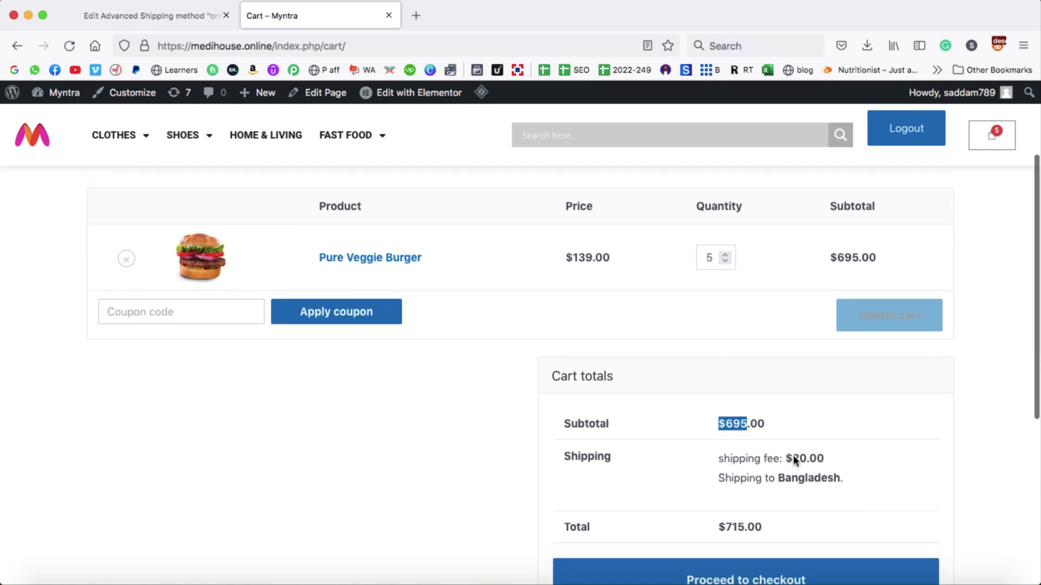
left_click_drag(792, 455, 798, 454)
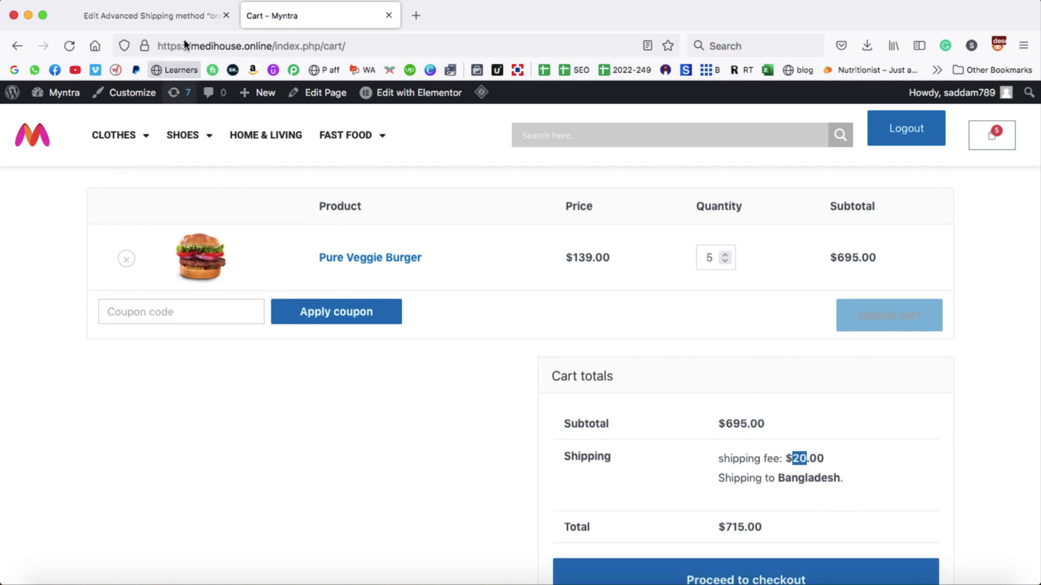
left_click(170, 13)
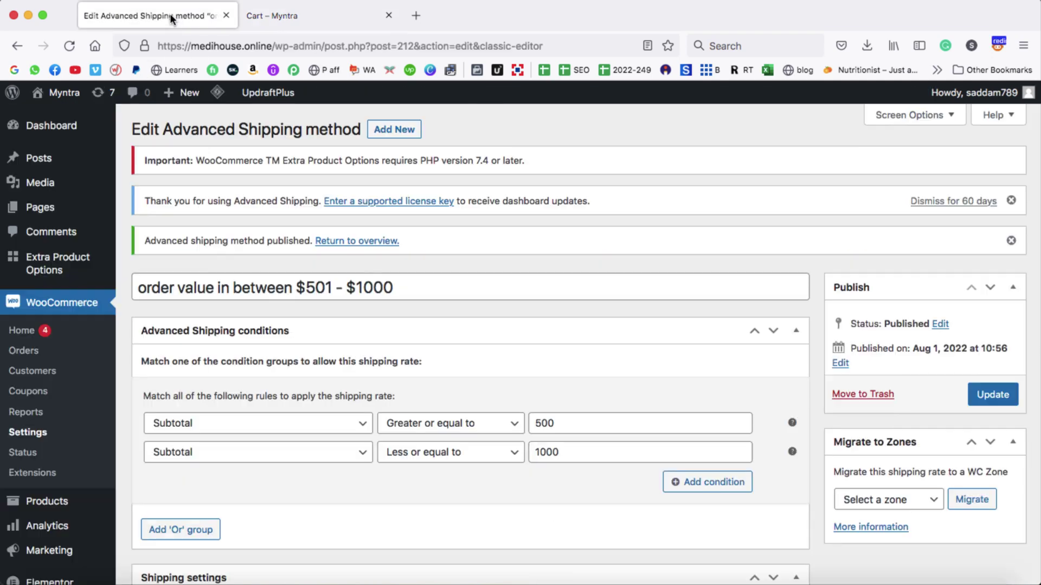
Step: Start another rate from the overview titled 'order > $1000'
left_click(349, 246)
scroll(406, 428, "down", 3)
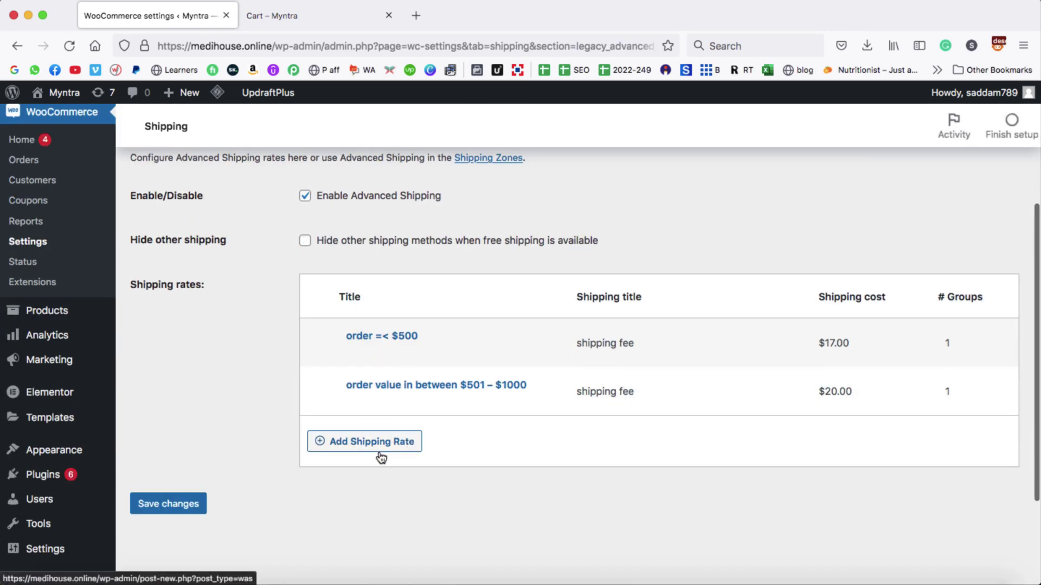
left_click(365, 444)
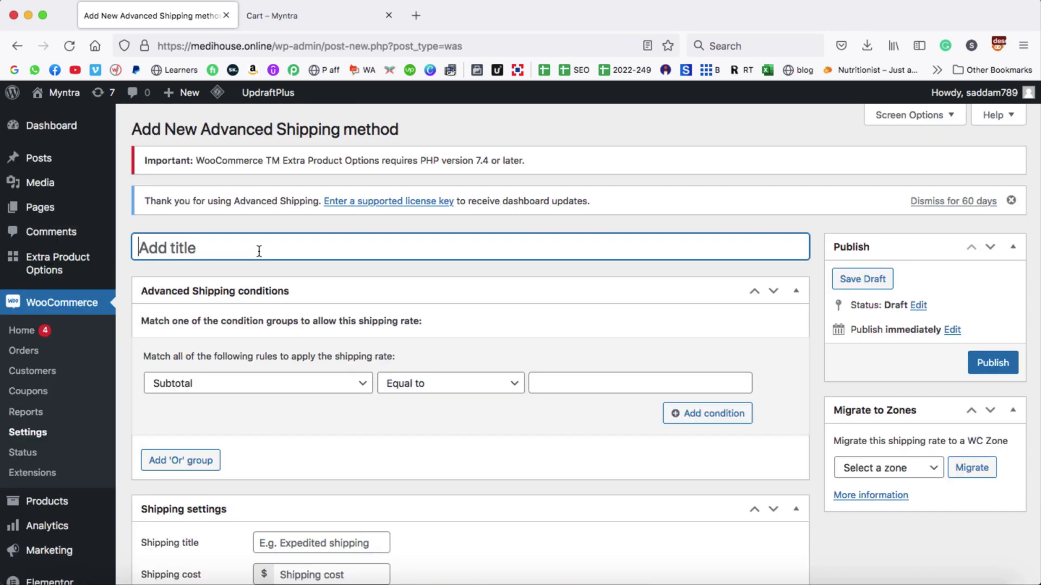
type("order >")
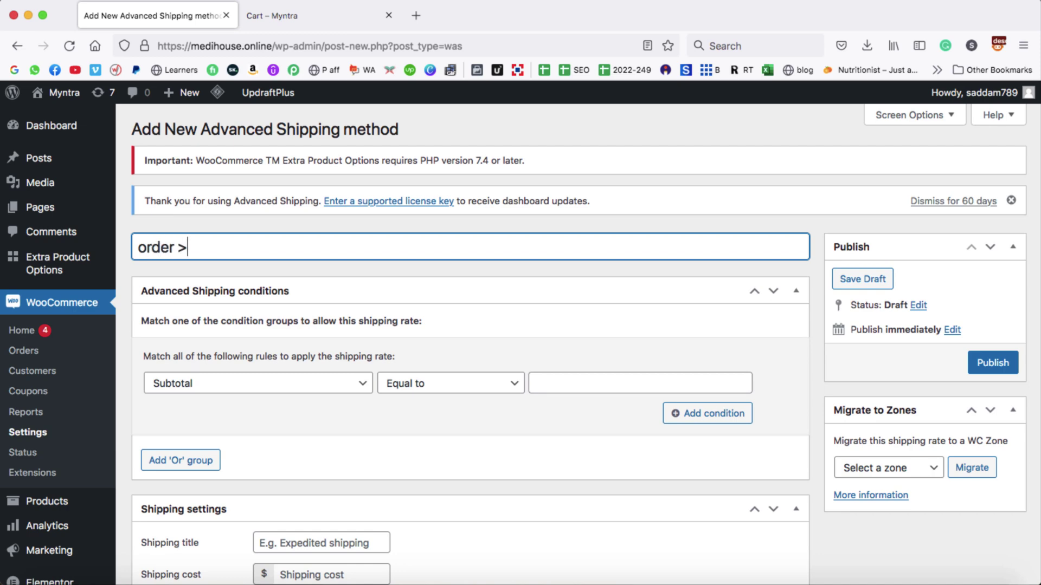
type(" $1001")
key("BackSpace")
type("0")
Step: Set the rate's condition to Subtotal greater or equal to 1001
scroll(355, 259, "down", 2)
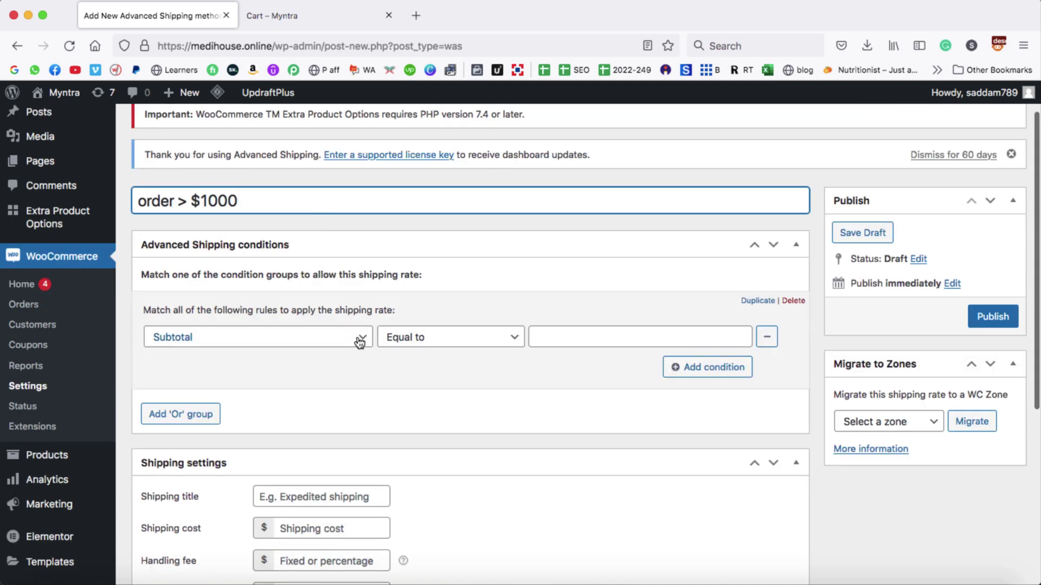
left_click(422, 343)
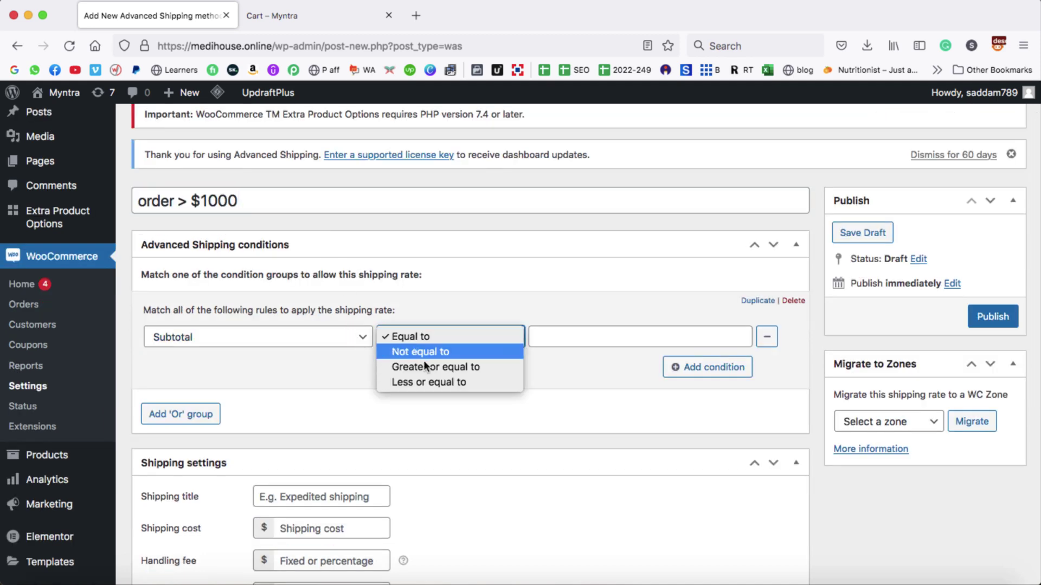
left_click(429, 381)
left_click(423, 336)
left_click(428, 319)
left_click(569, 337)
type("1")
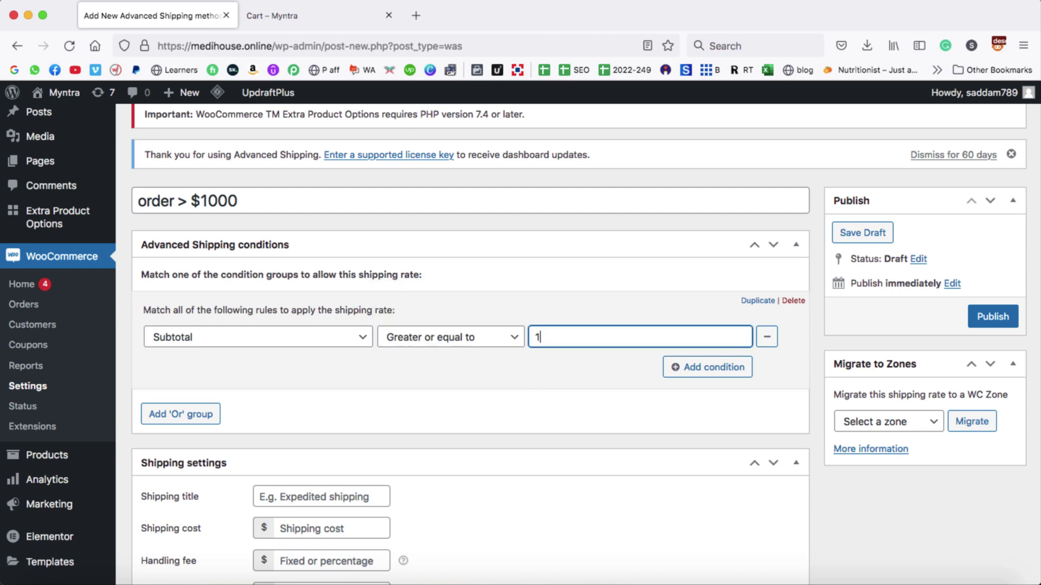
type("001")
Step: Set cost 0 with shipping title 'free shipping' and publish the rate
scroll(568, 385, "down", 3)
left_click(328, 382)
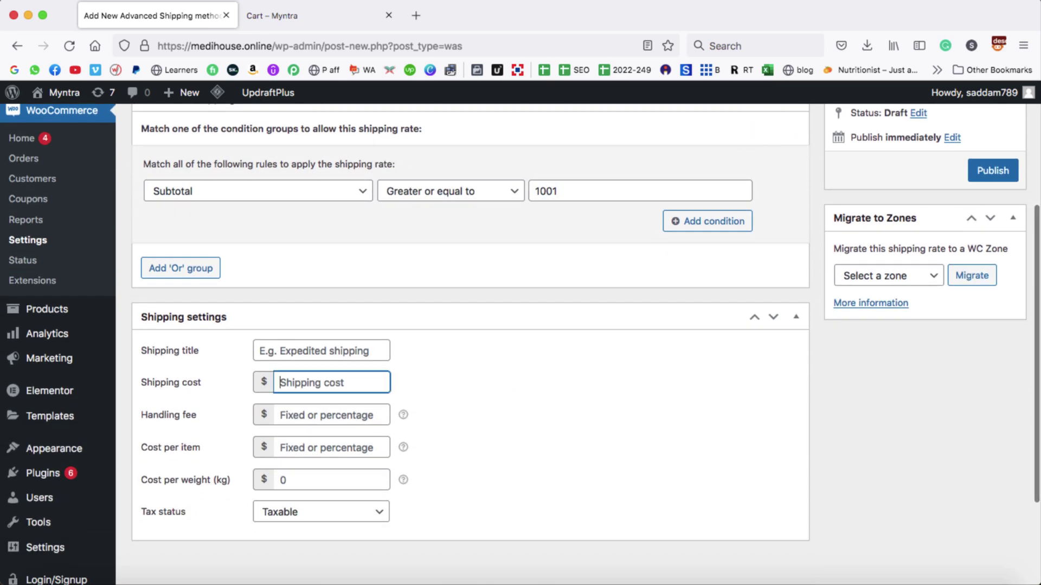
type("0")
left_click(316, 350)
type("f")
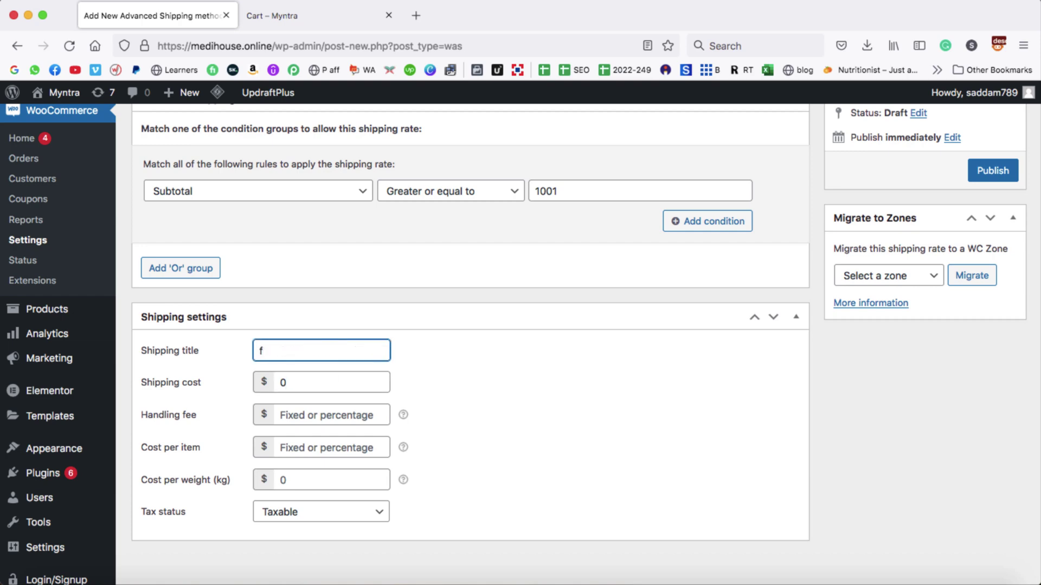
type("ree shipping")
left_click(992, 170)
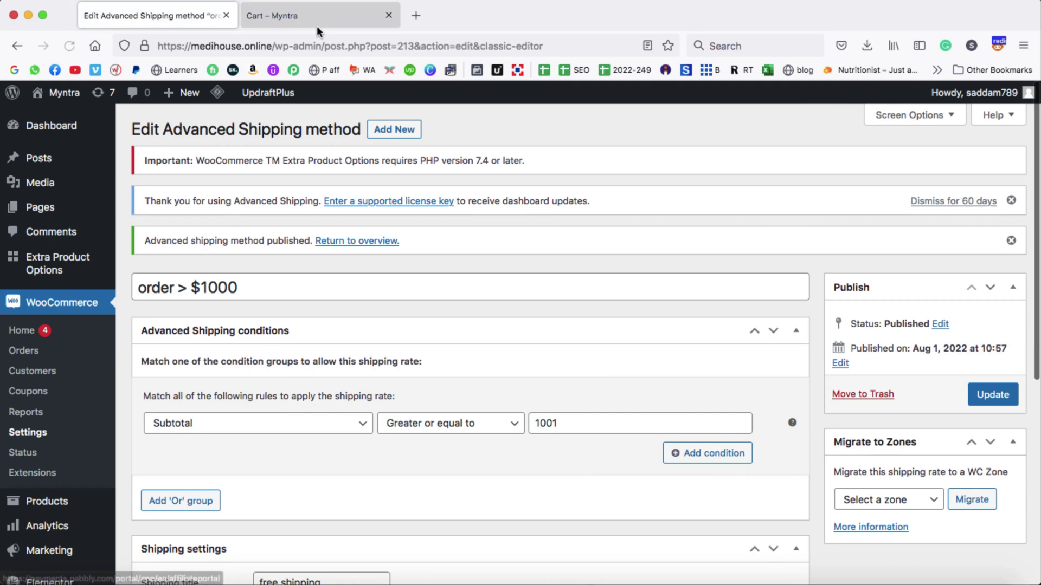
left_click(317, 24)
Step: Reload the cart and raise the Pure Veggie Burger quantity to 14
left_click(69, 46)
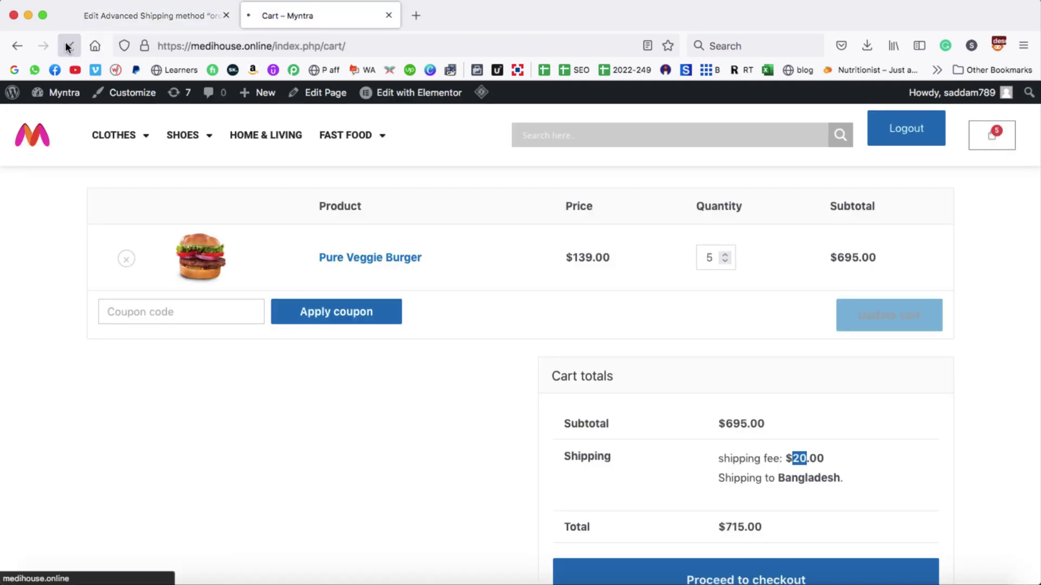
scroll(70, 266, "down", 2)
scroll(638, 237, "up", 1)
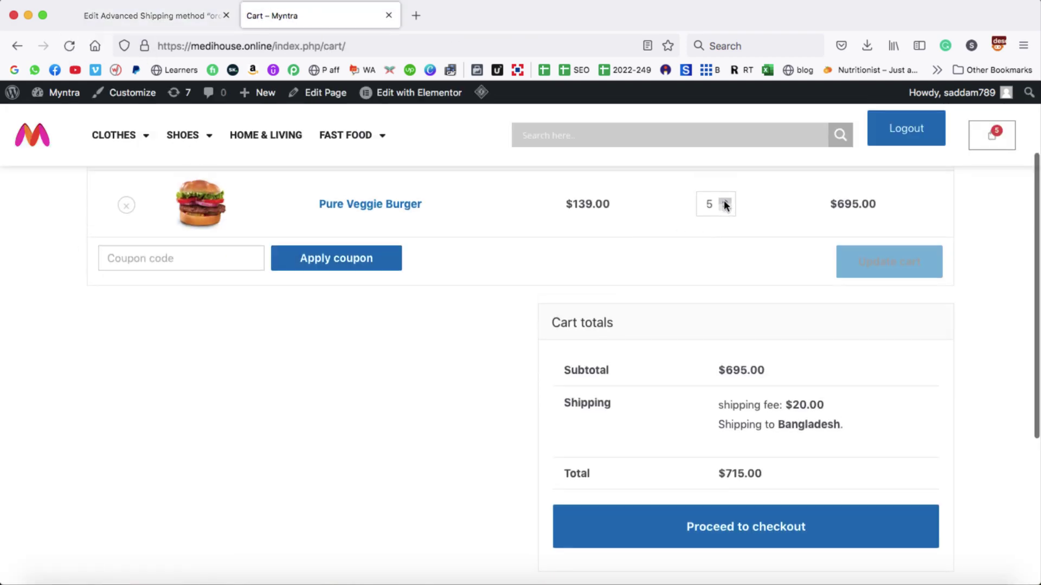
left_click(725, 202)
left_click(724, 202)
left_click(725, 201)
left_click(724, 202)
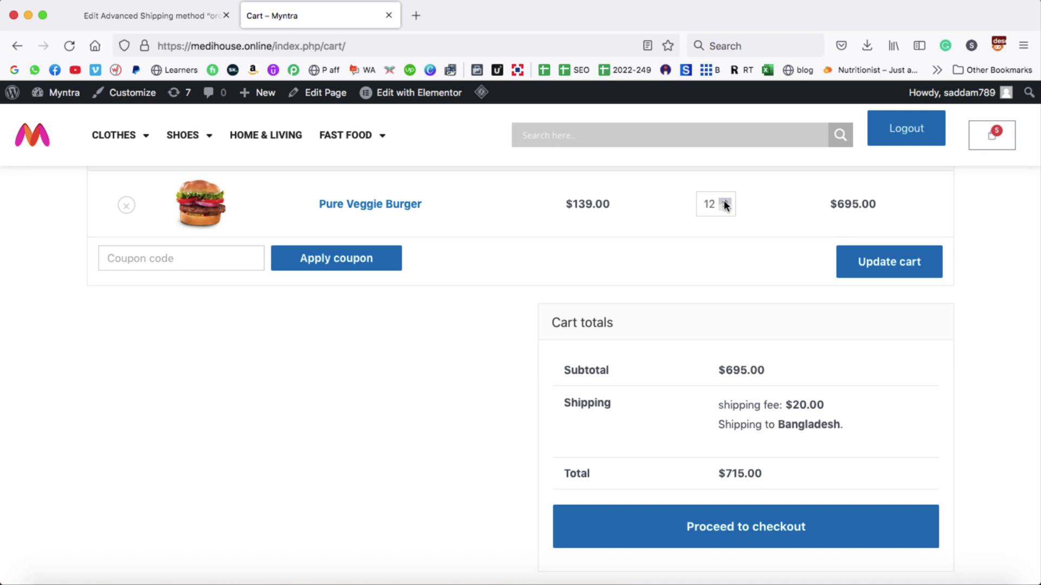
left_click(724, 201)
left_click(855, 260)
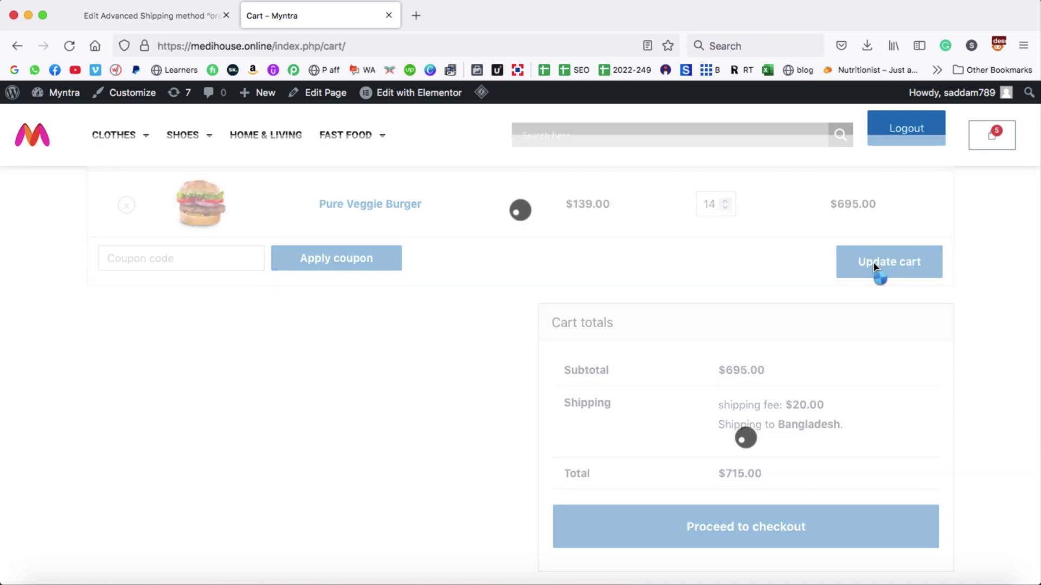
Step: Confirm the $1,946.00 subtotal now gets free shipping, then go back to the shipping-method editor
scroll(794, 423, "down", 3)
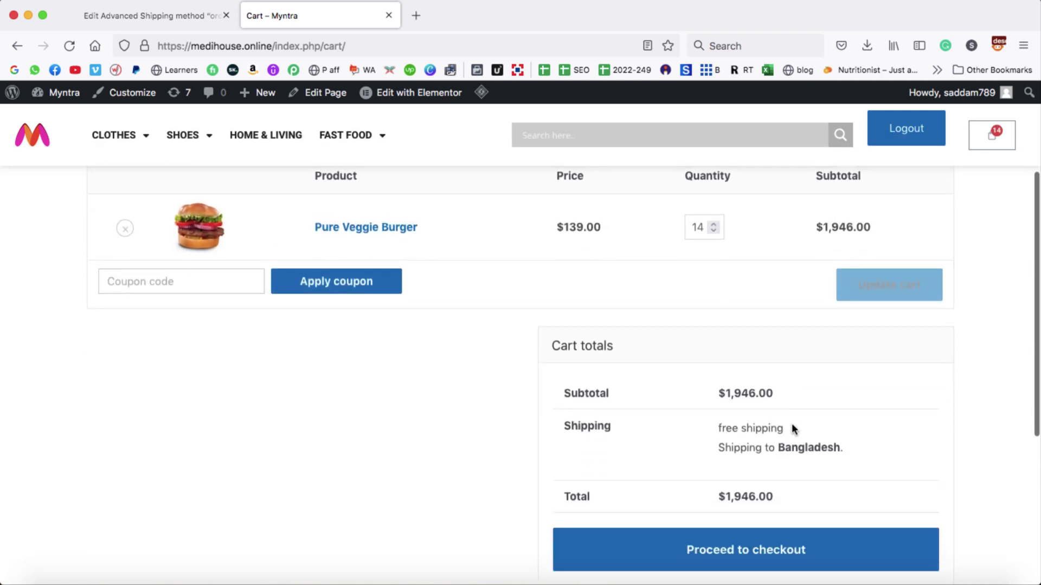
left_click_drag(725, 393, 755, 393)
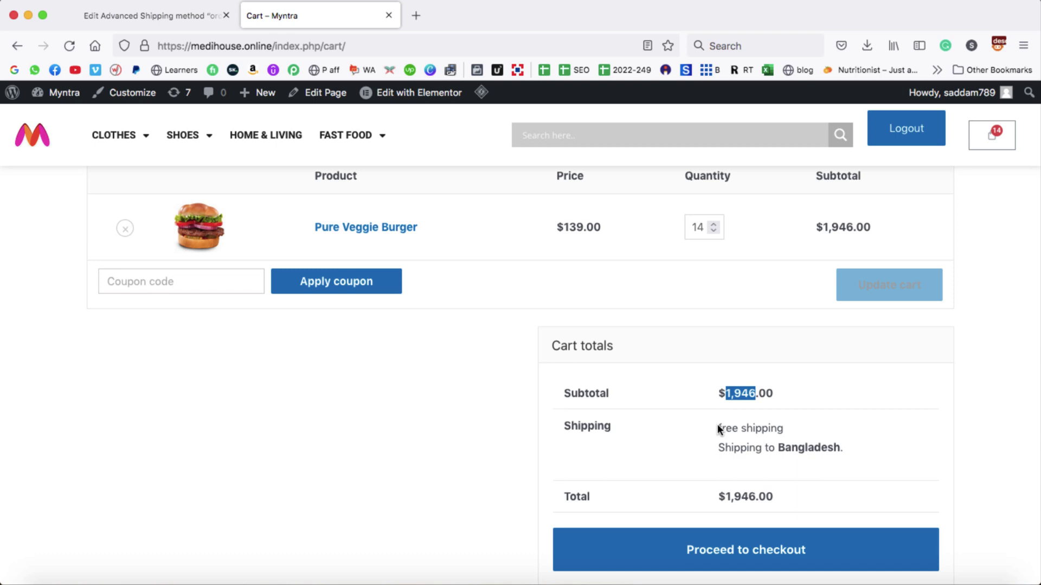
left_click_drag(718, 427, 748, 429)
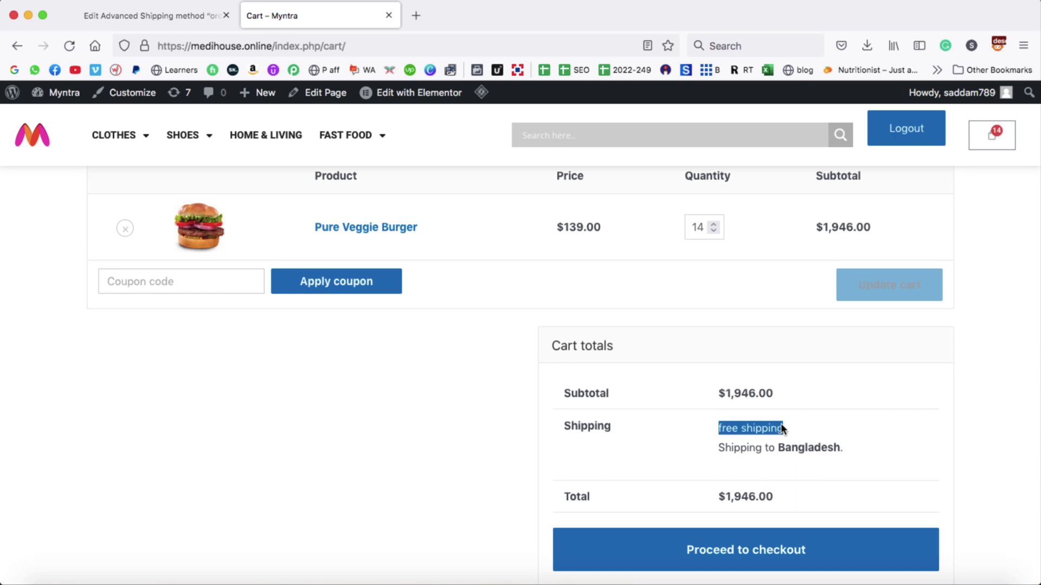
left_click(795, 404)
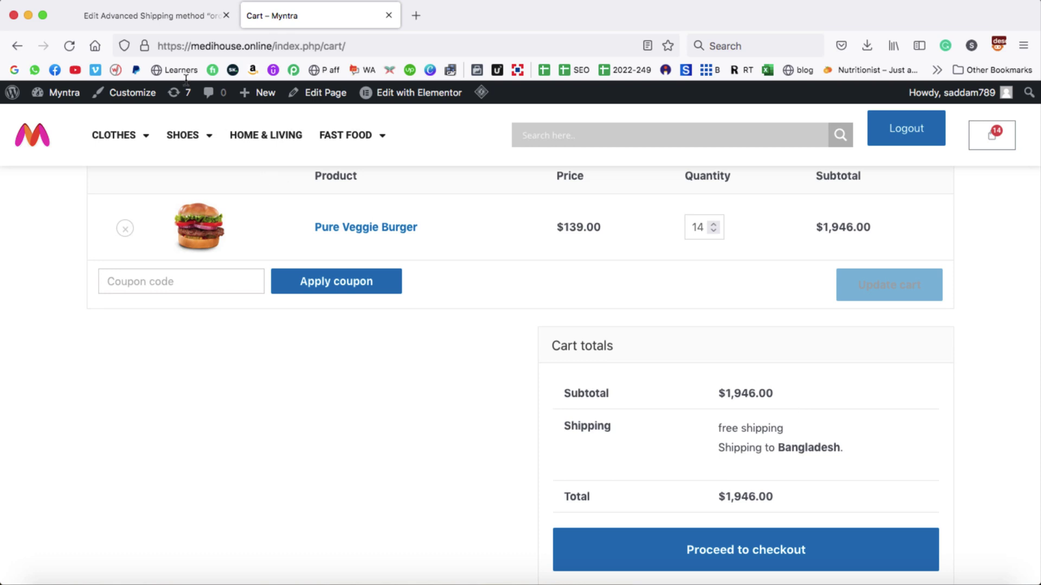
left_click(155, 15)
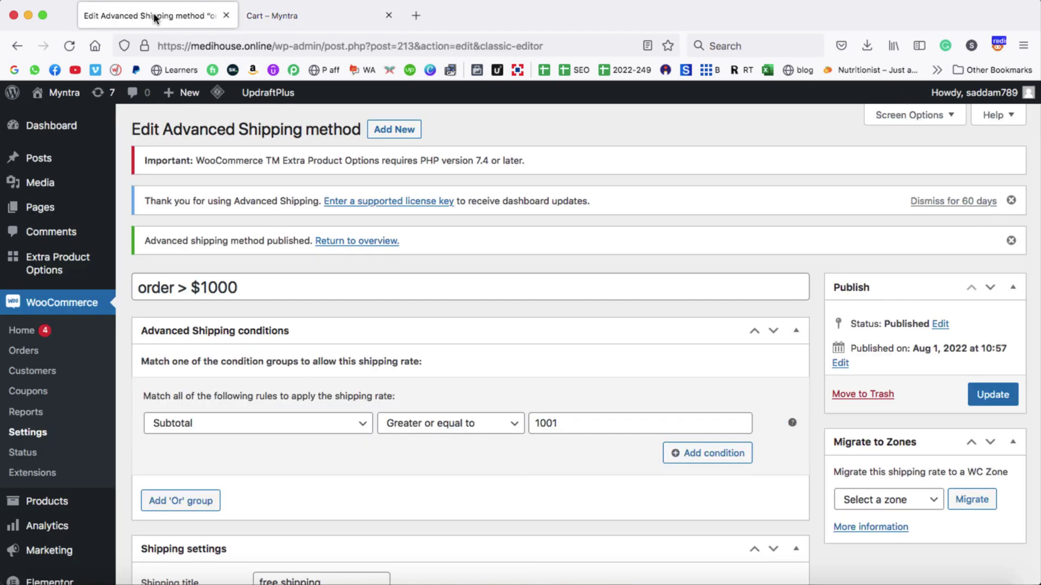
Step: Delete the order =< $500, $501–$1000 and order > $1000 Advanced Shipping rates
left_click(353, 244)
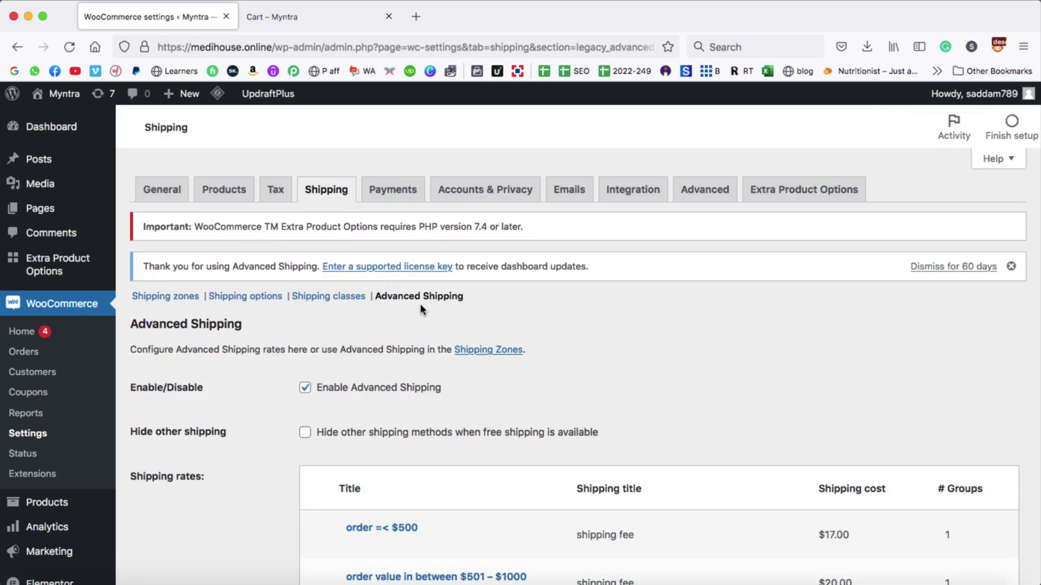
scroll(427, 300, "down", 5)
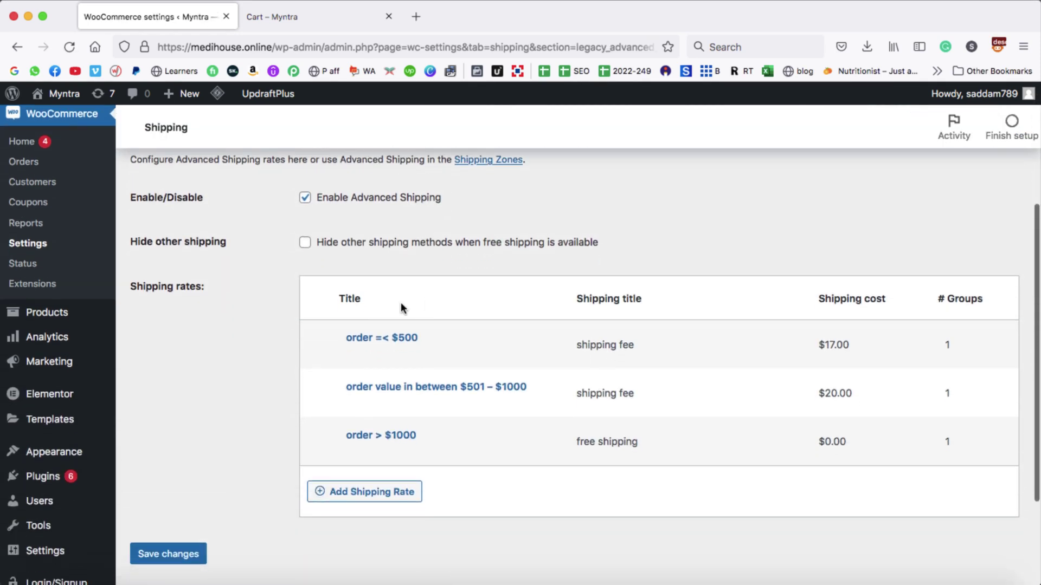
left_click(385, 352)
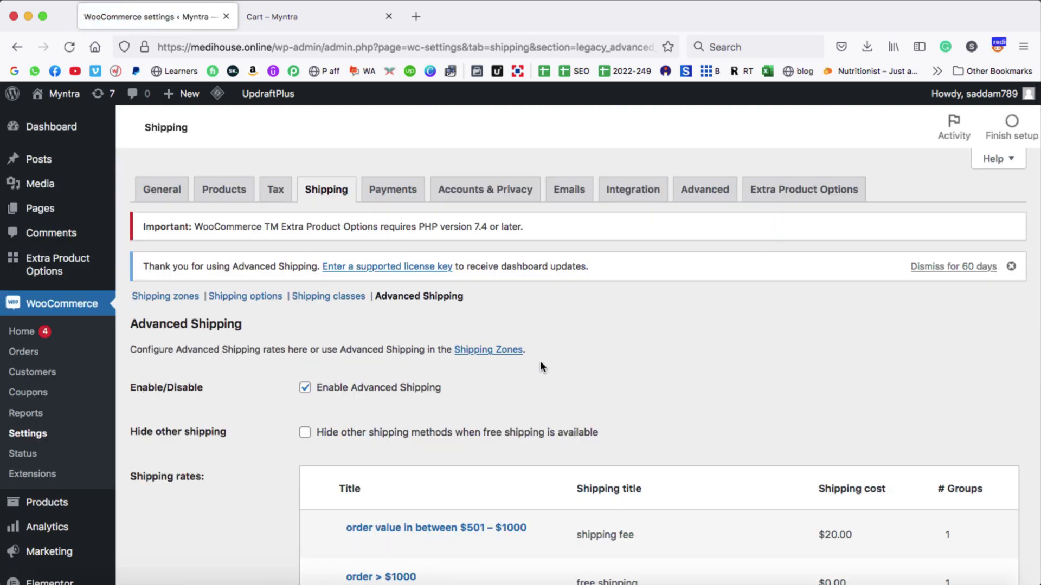
scroll(496, 489, "down", 2)
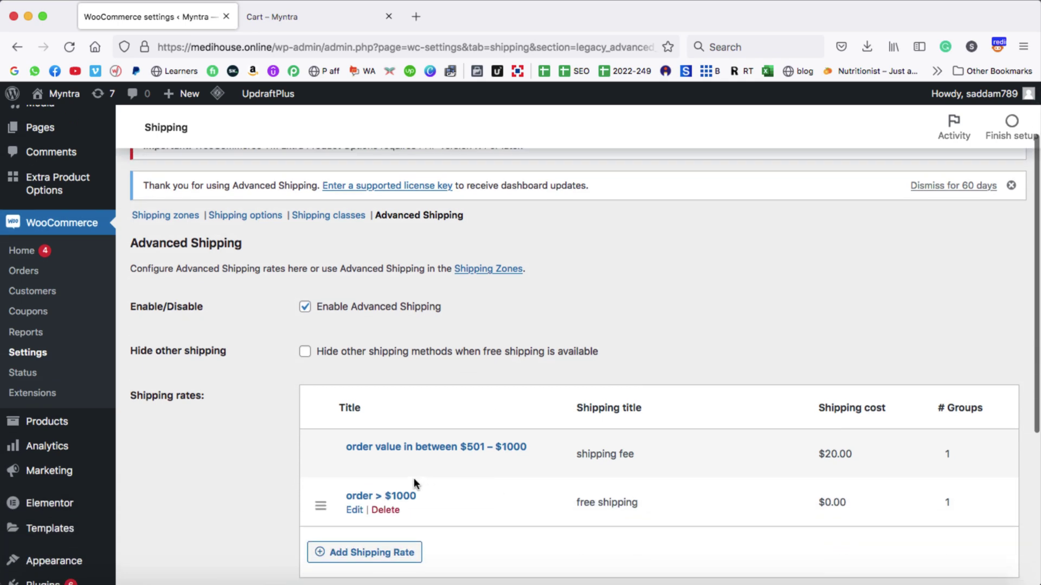
left_click(385, 461)
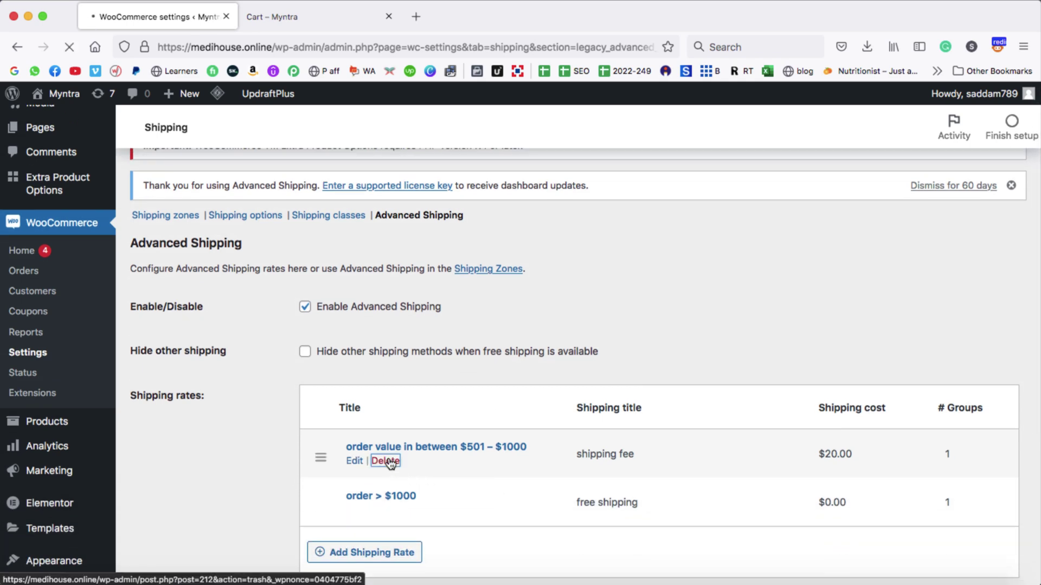
scroll(388, 457, "down", 2)
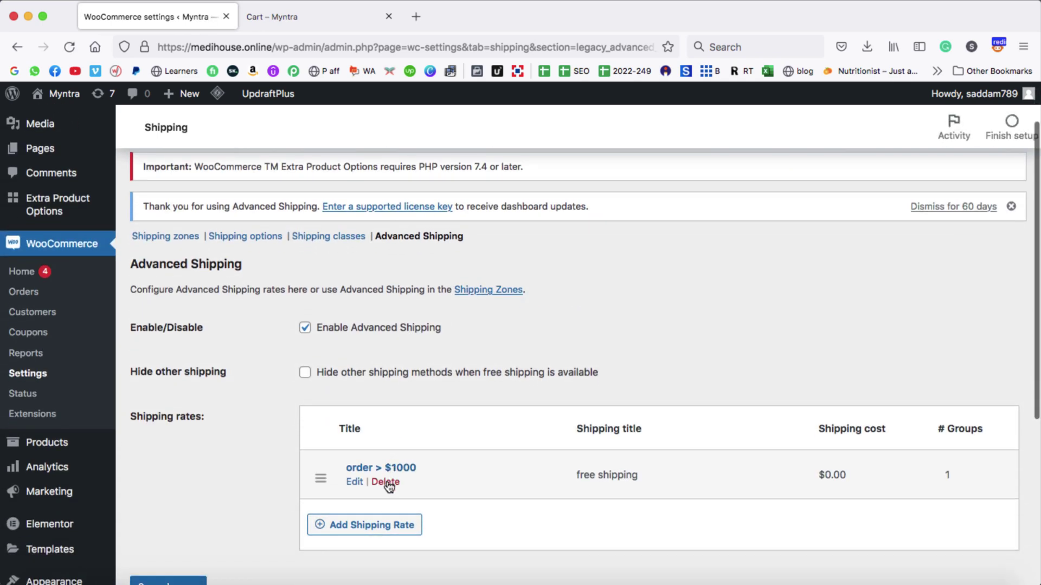
left_click(386, 483)
scroll(380, 477, "down", 2)
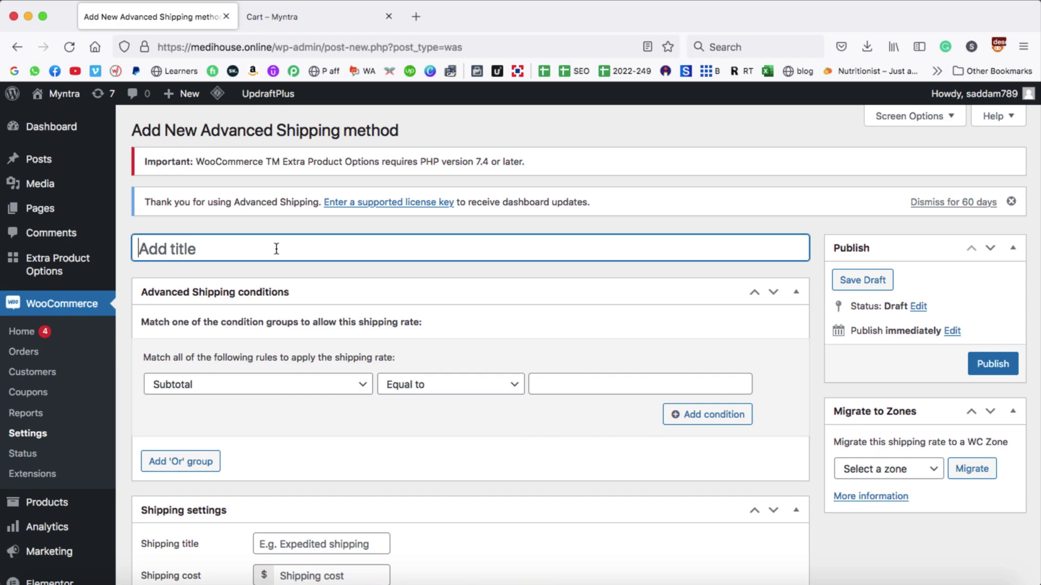
Step: Title the new shipping method 'Non-US residents'
type("Noe")
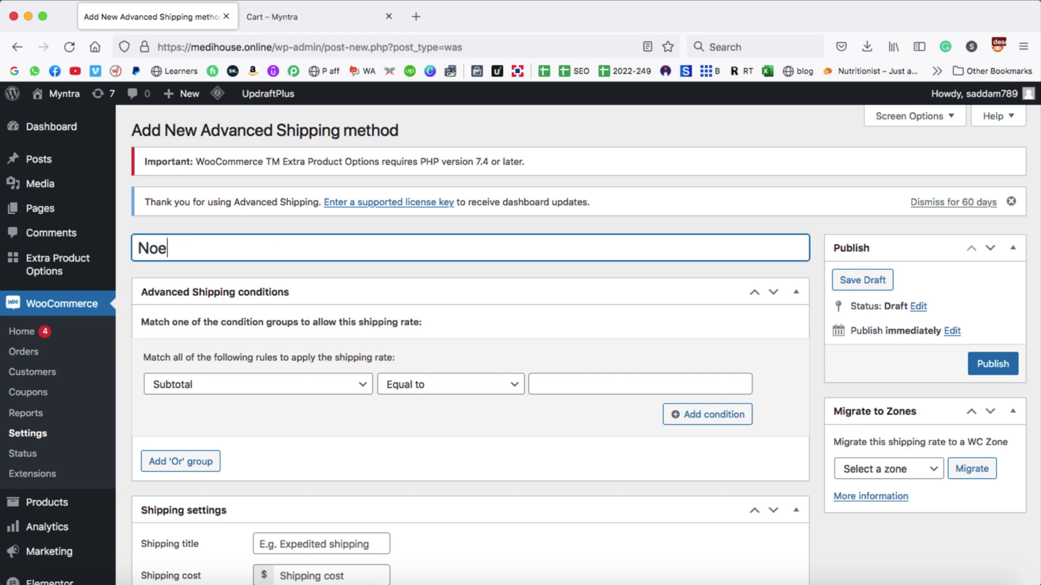
key("BackSpace")
type("n-u")
key("BackSpace")
type("US residents")
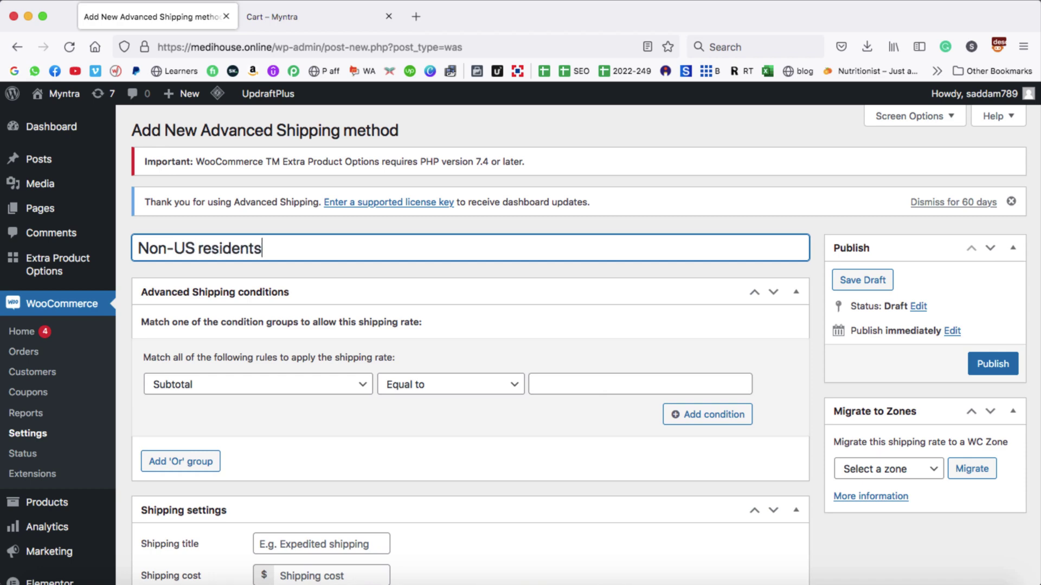
Step: Add the condition Country / Not equal to / United States (US)
left_click(290, 385)
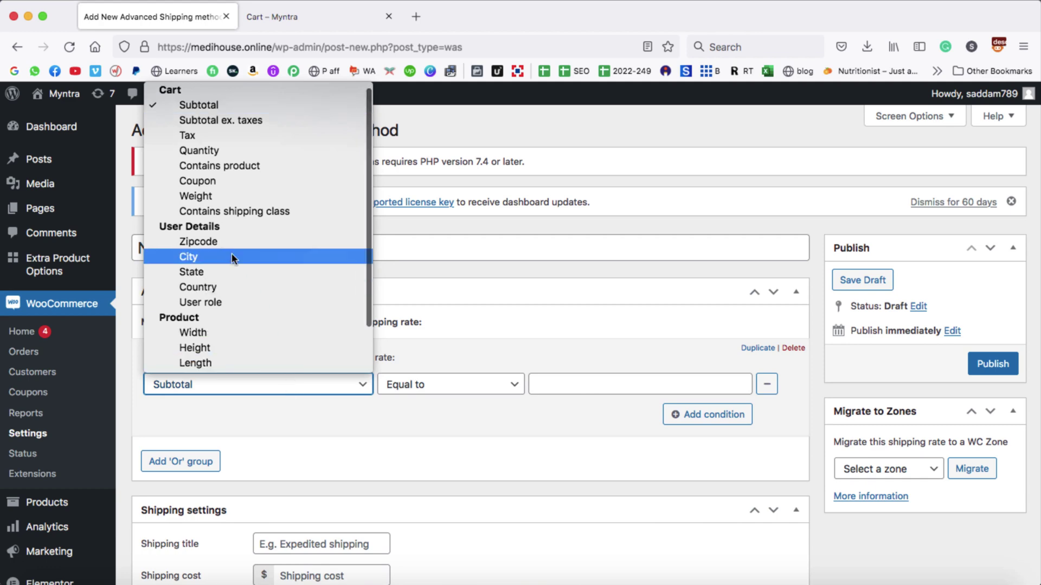
left_click(221, 288)
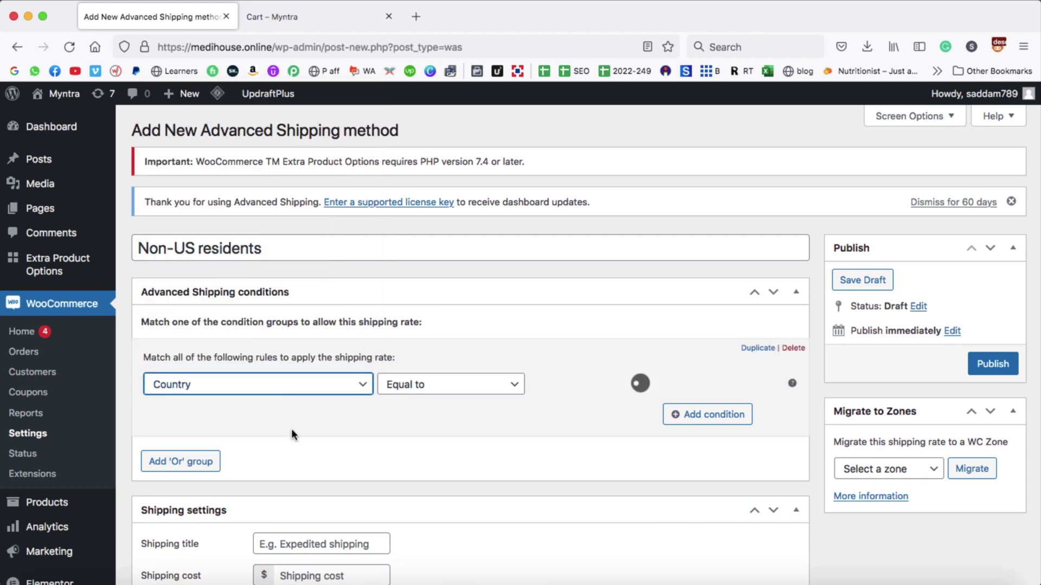
left_click(461, 386)
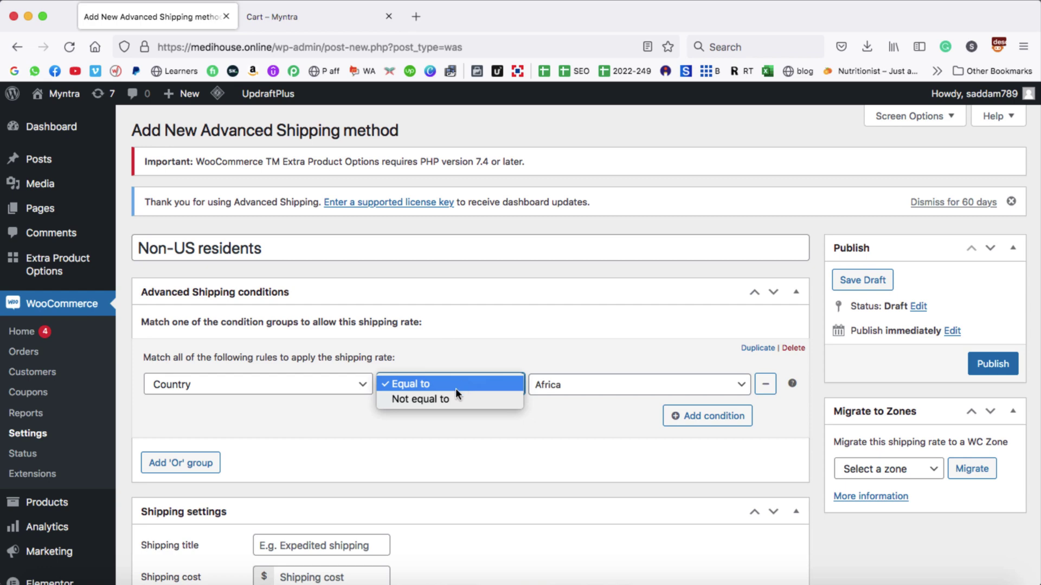
left_click(443, 399)
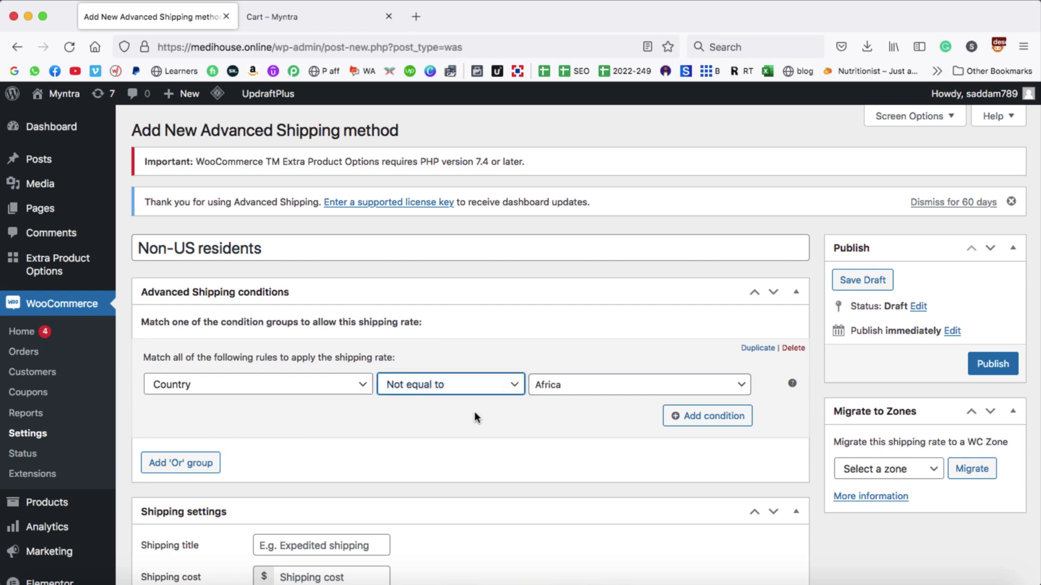
left_click(549, 388)
type("united s")
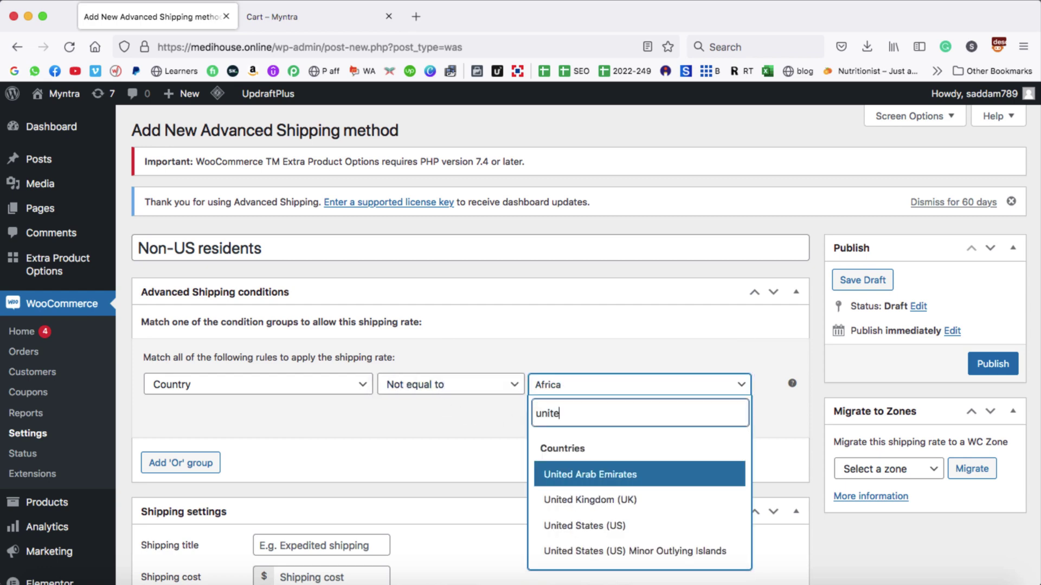
left_click(586, 471)
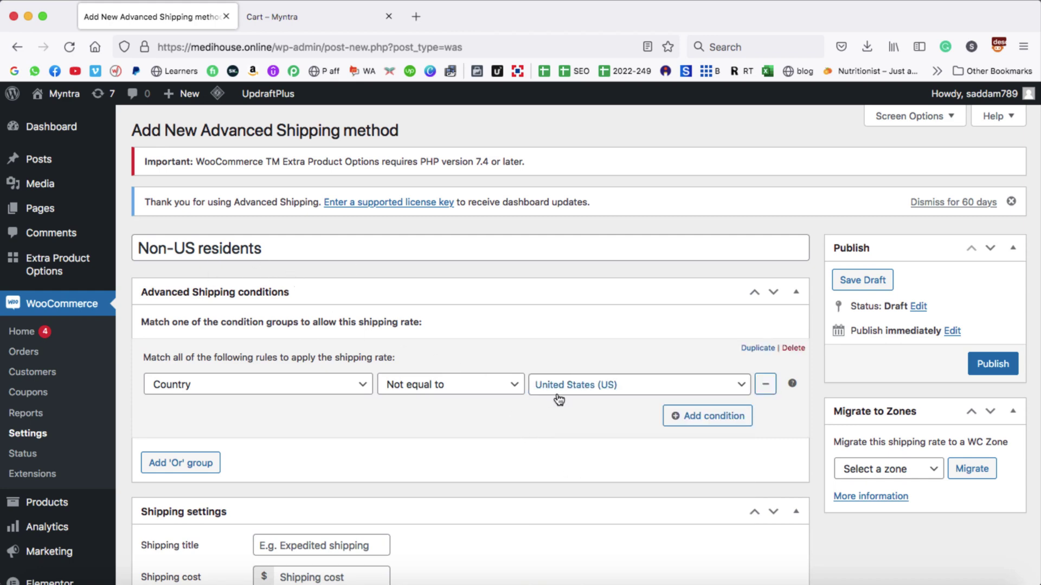
Step: Set shipping cost 90 with title 'shipping fee' and publish, then view the cart
scroll(509, 411, "down", 3)
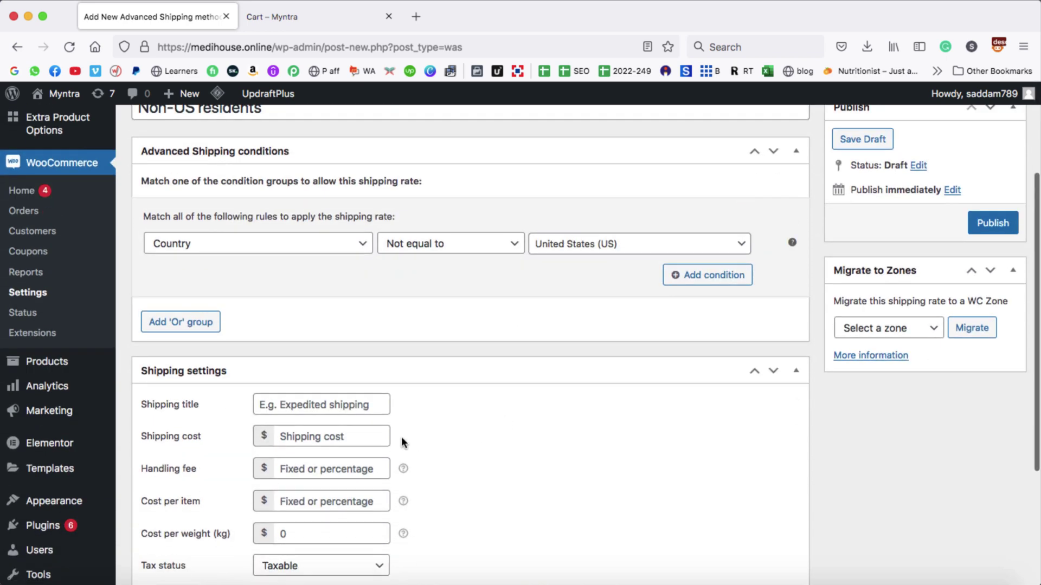
left_click(342, 437)
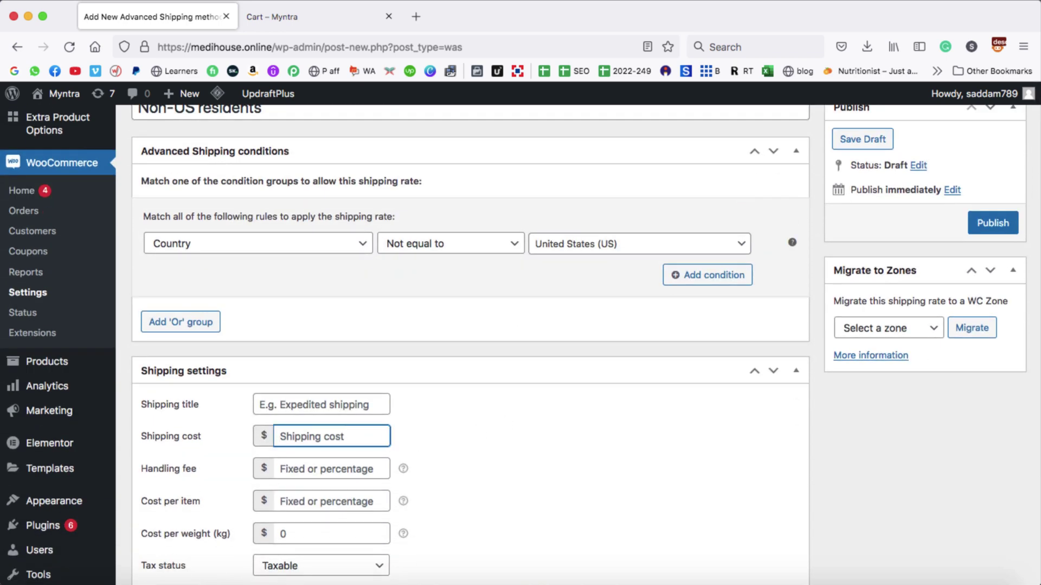
type("80")
left_click(341, 405)
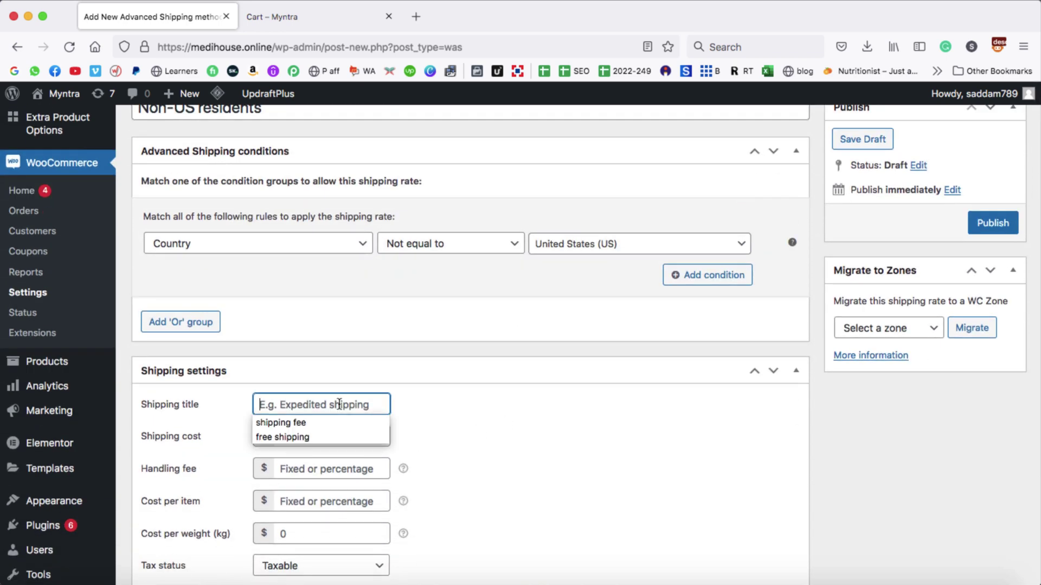
left_click(311, 422)
left_click(991, 223)
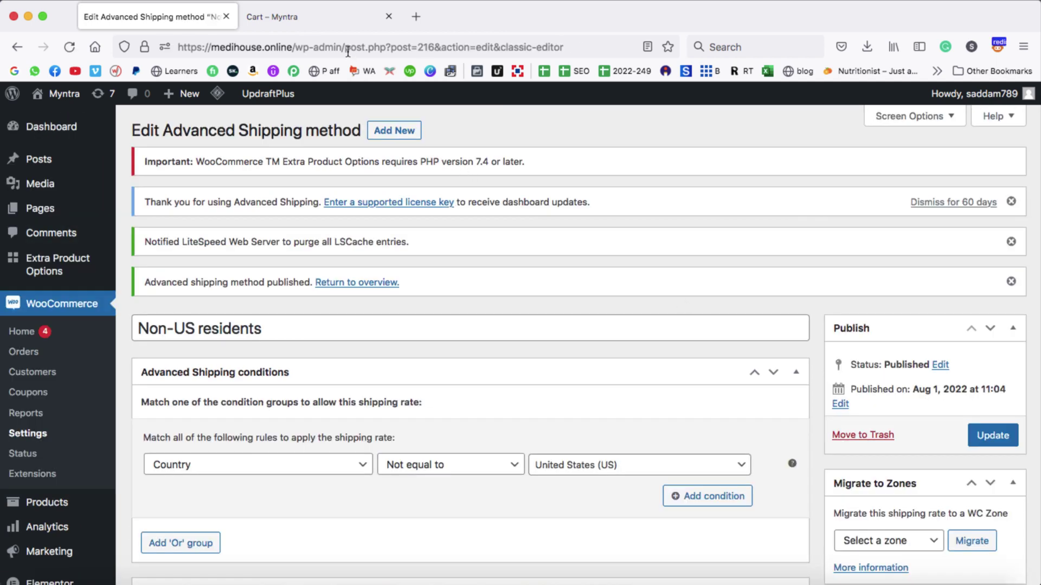
left_click(327, 21)
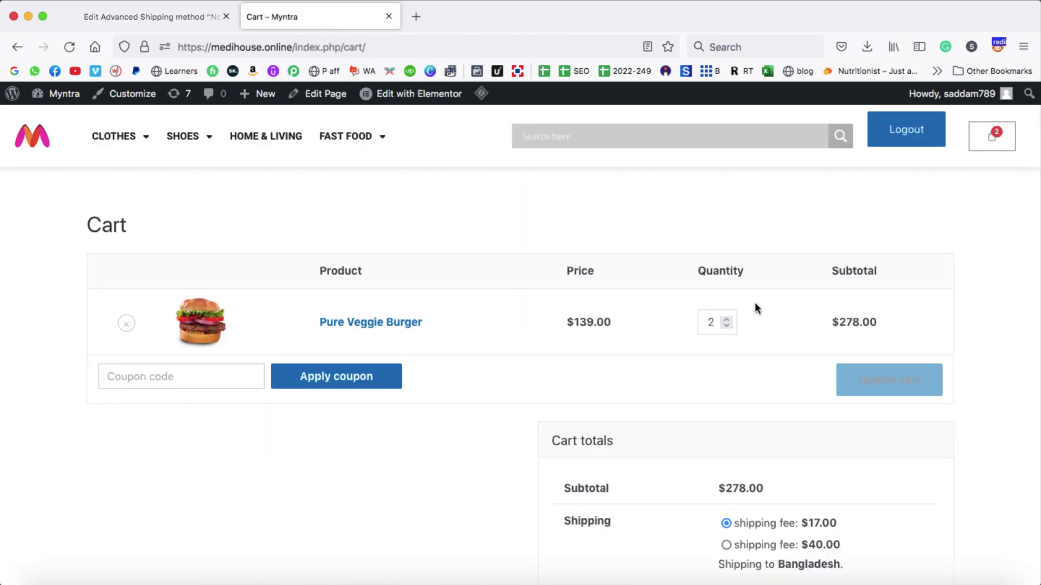
Step: At checkout, select Bahamas, then Belgium, confirming a $90.00 shipping fee ($368.00 total)
scroll(757, 308, "down", 4)
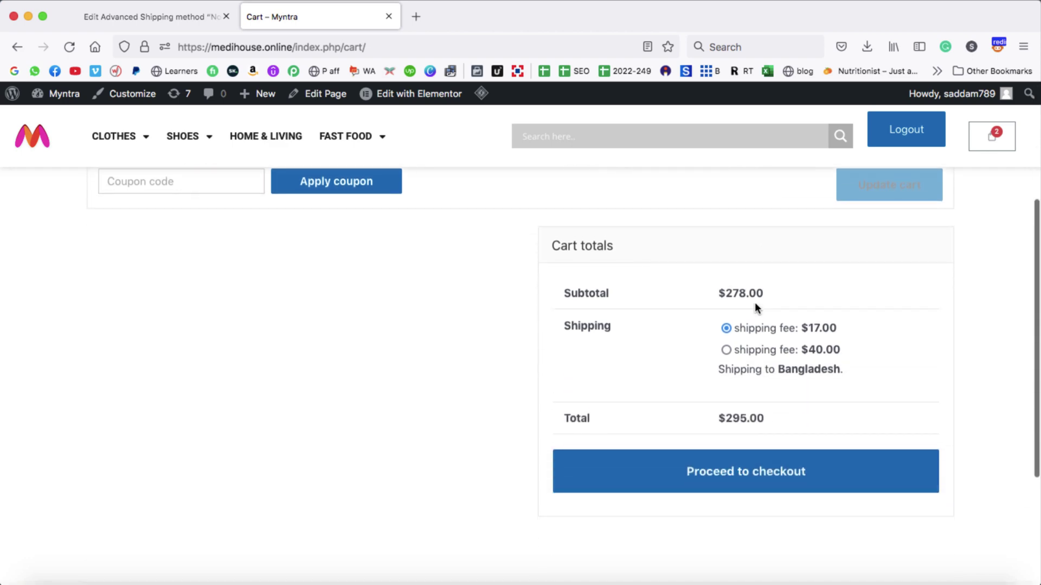
left_click(760, 474)
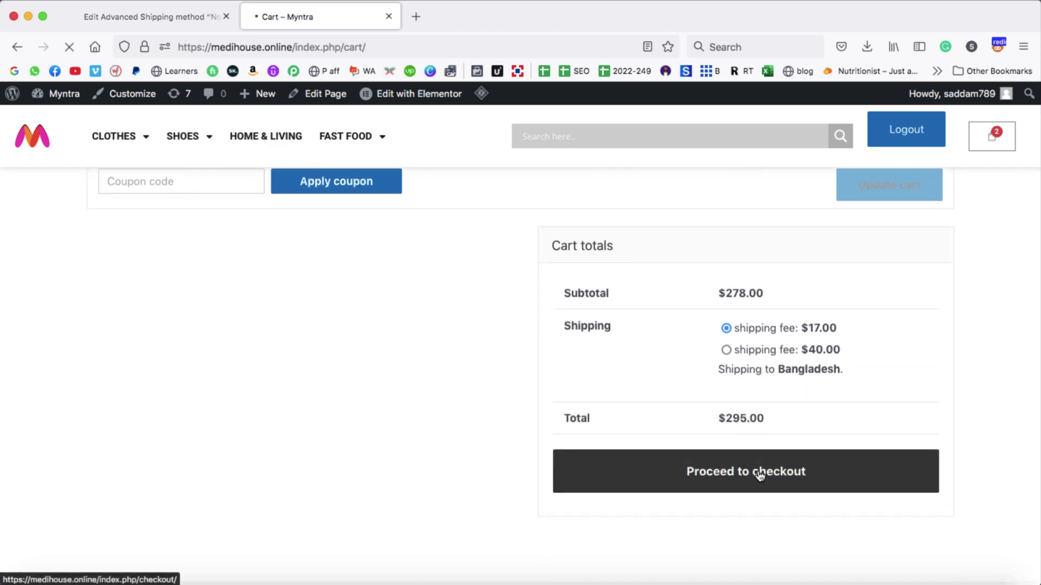
scroll(757, 470, "down", 3)
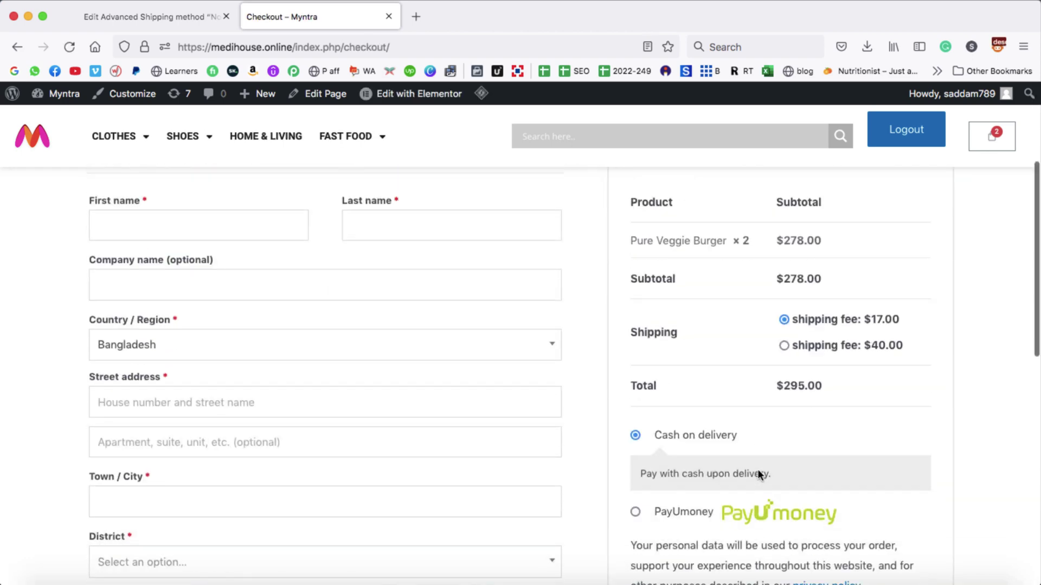
left_click(527, 352)
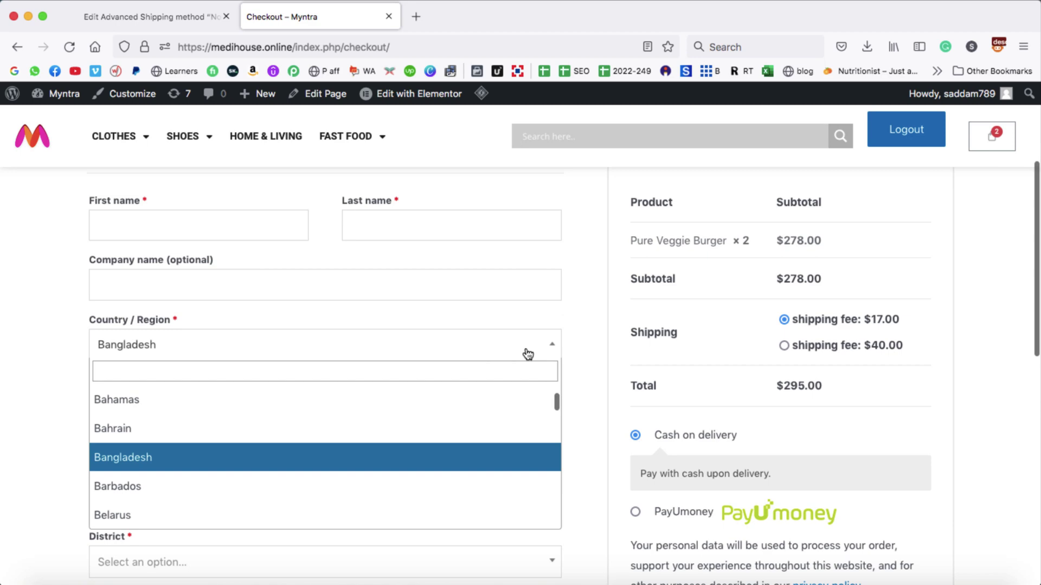
left_click(128, 401)
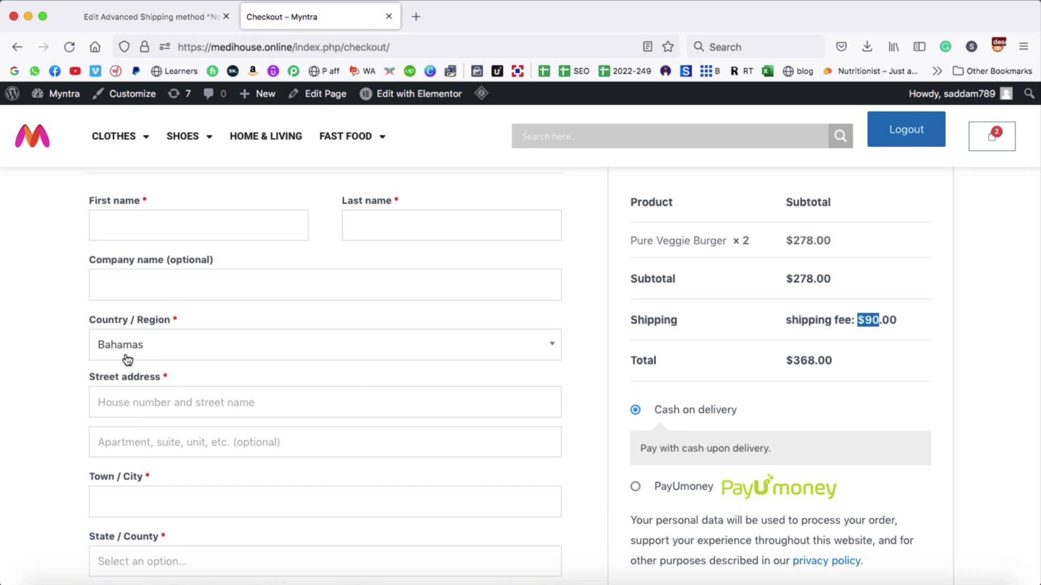
left_click(173, 347)
scroll(197, 423, "down", 3)
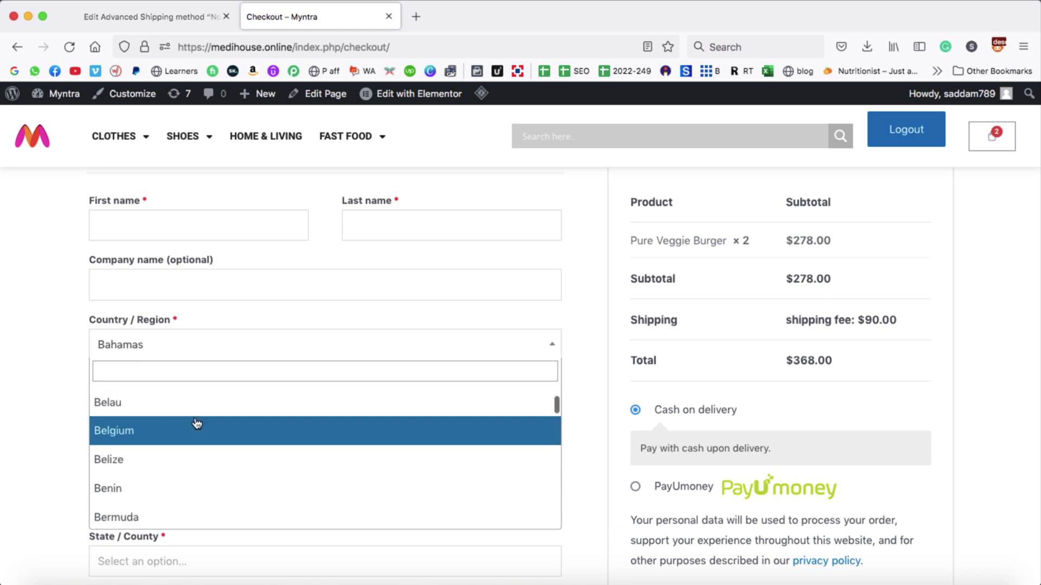
left_click(154, 429)
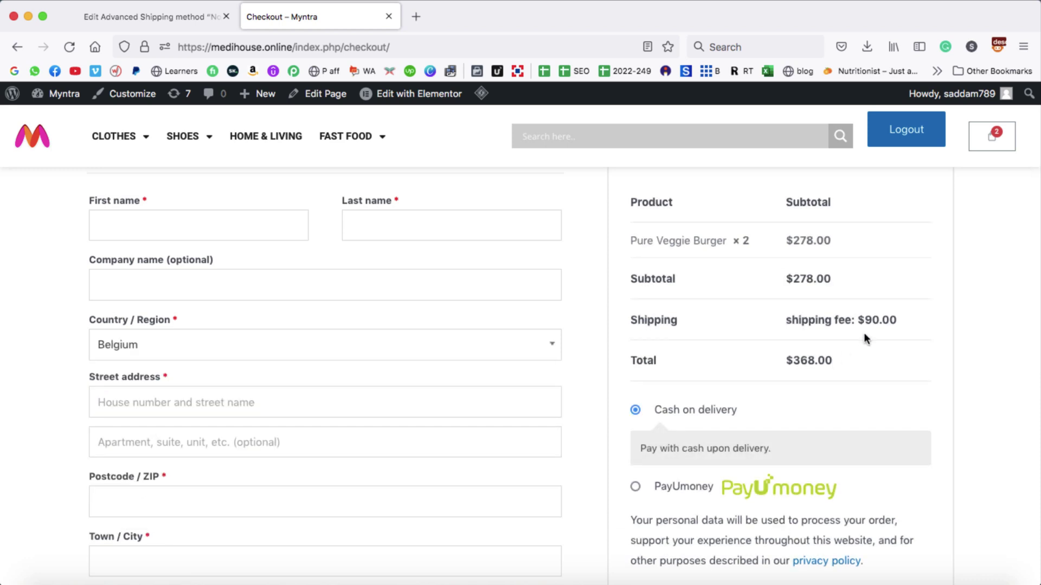
Step: Set the checkout country to United States (US), dropping the total to $278.00
left_click(245, 345)
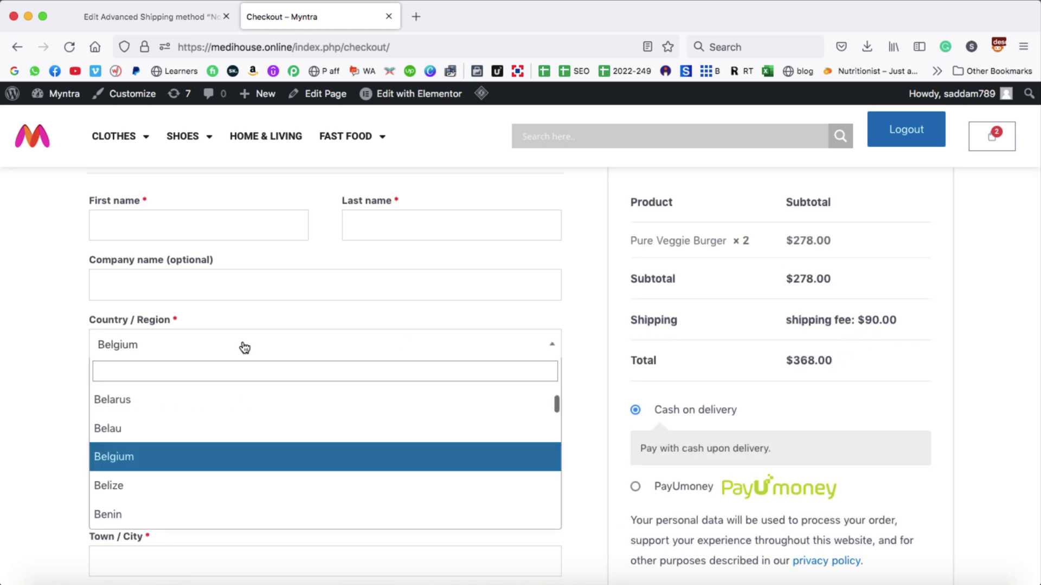
type("united")
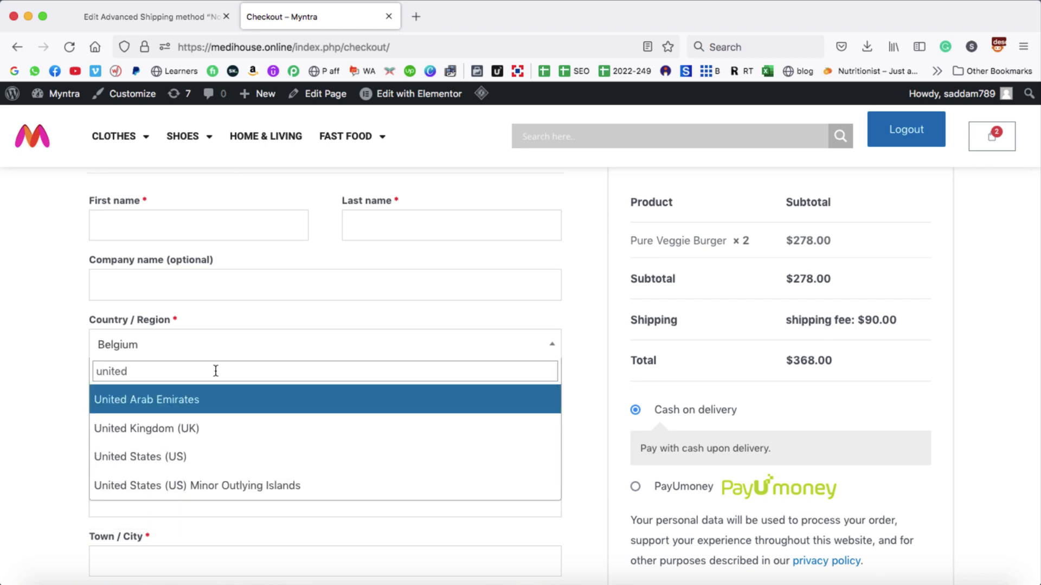
left_click(157, 454)
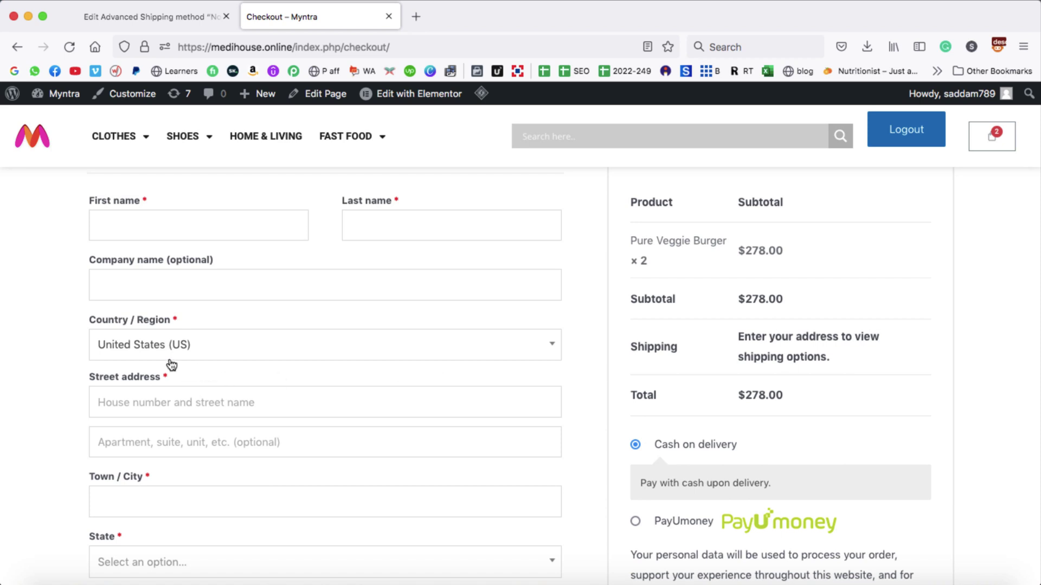
left_click(154, 18)
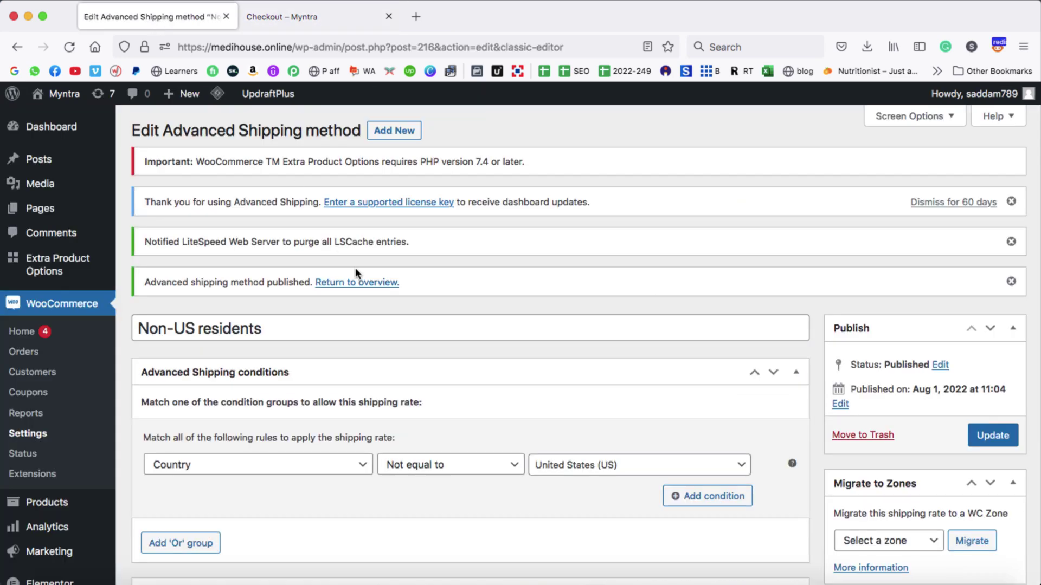
Step: Create a shipping rate 'for US Residents' with condition Country equal to United States (US)
left_click(352, 291)
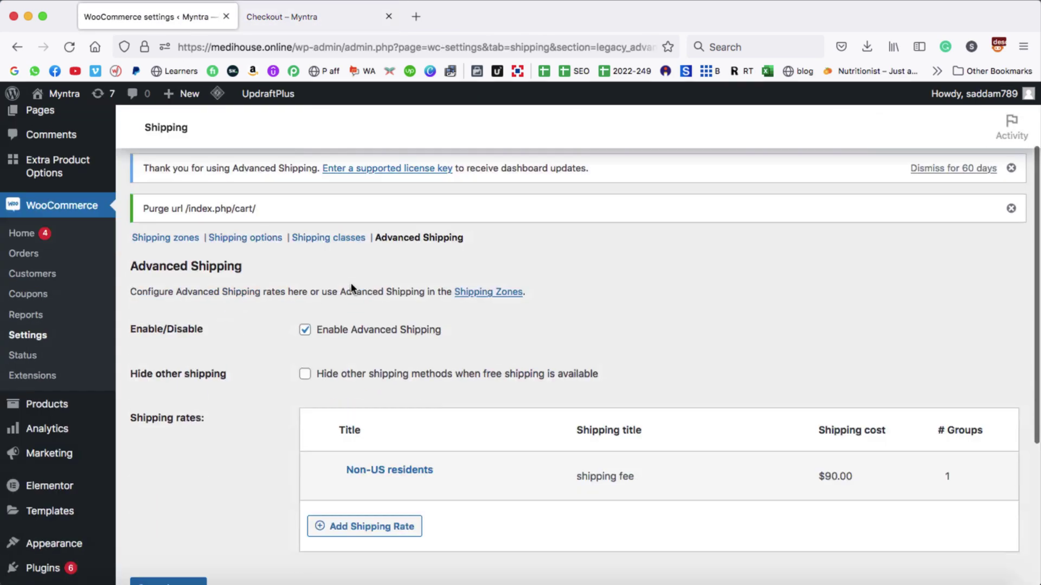
scroll(355, 314, "down", 3)
left_click(359, 350)
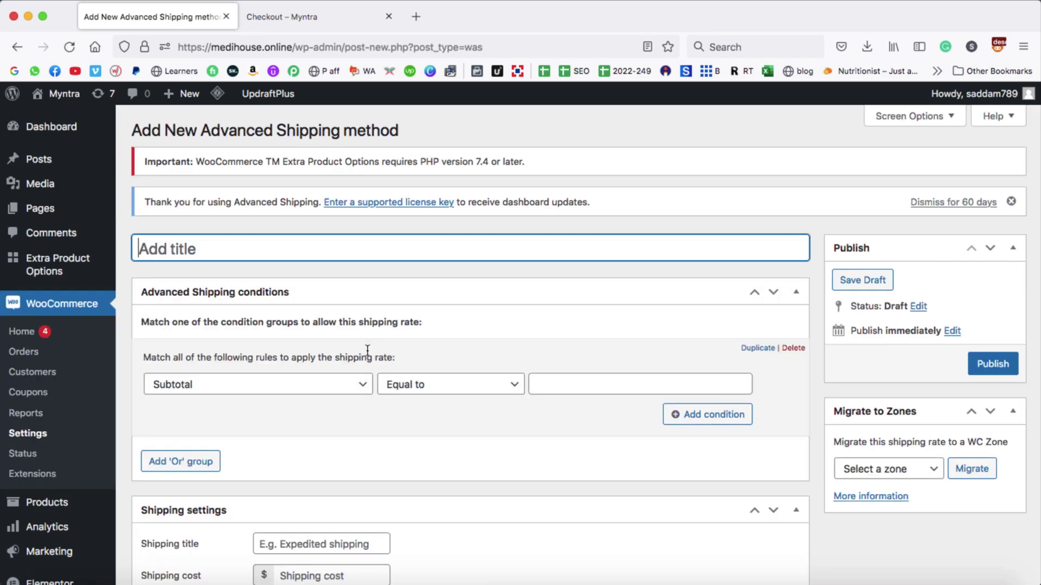
type("for US Resi")
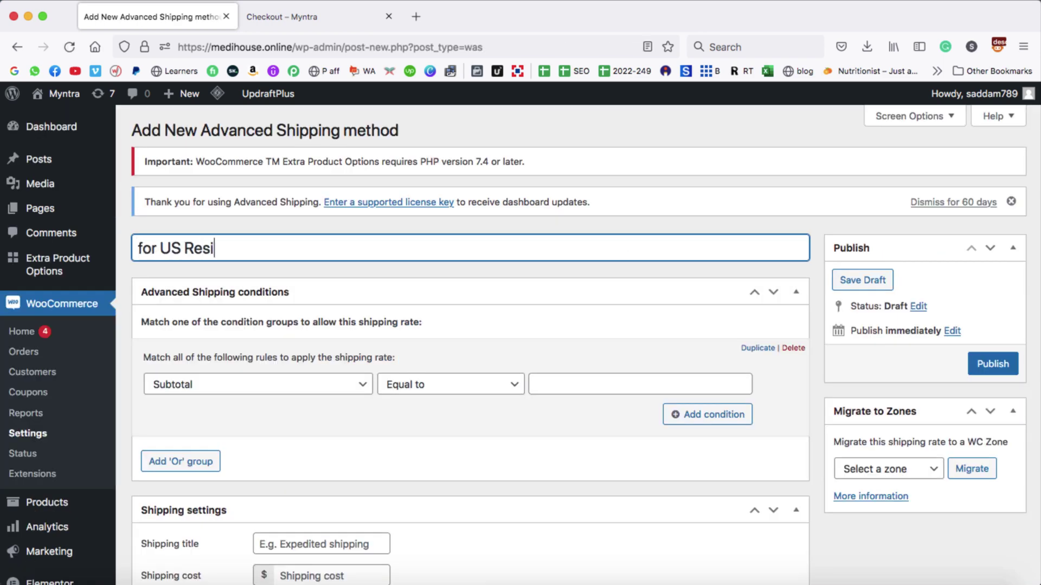
type("dents")
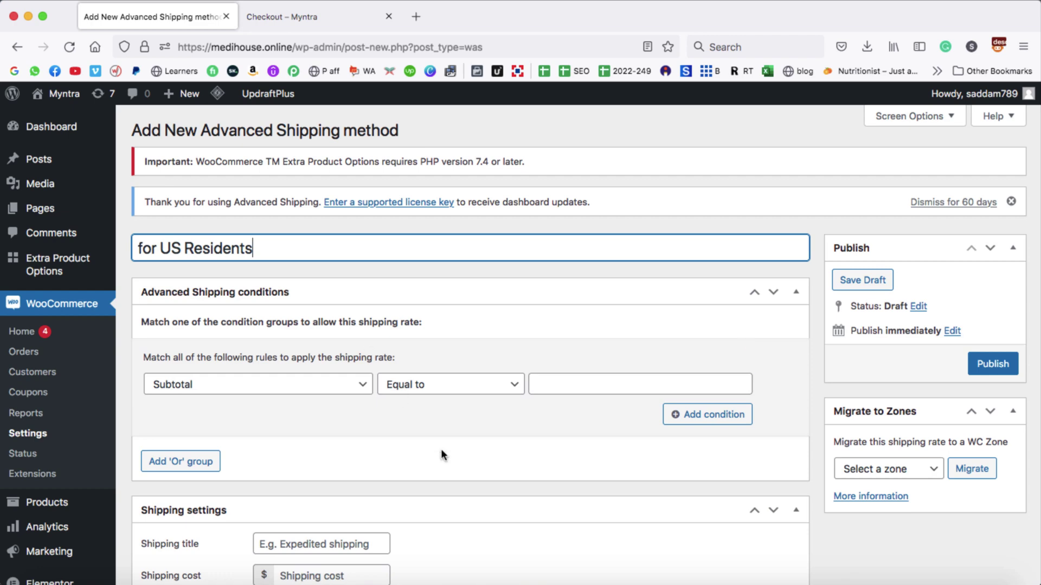
left_click(355, 385)
left_click(217, 287)
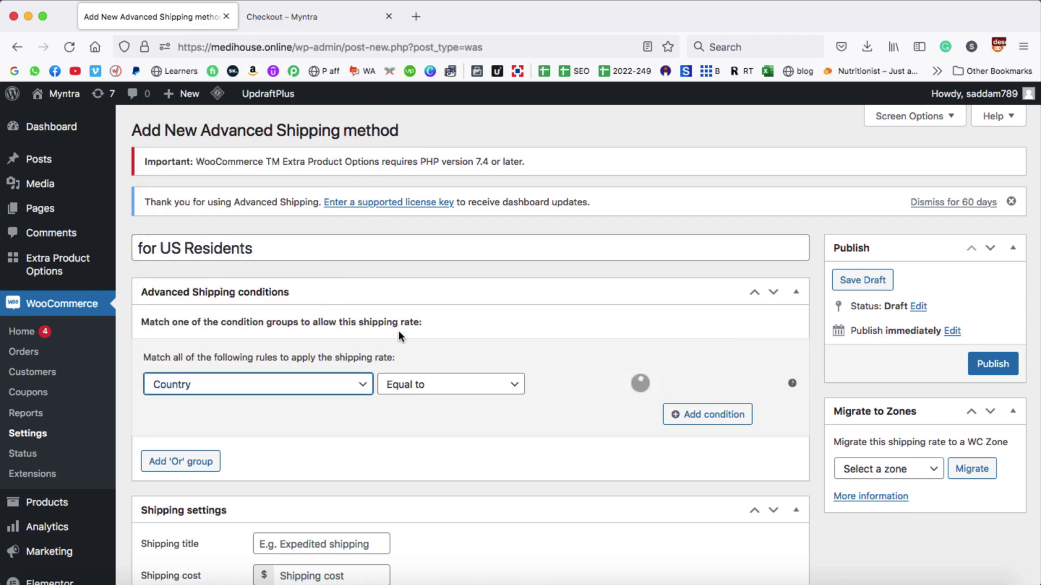
left_click(542, 386)
type("united")
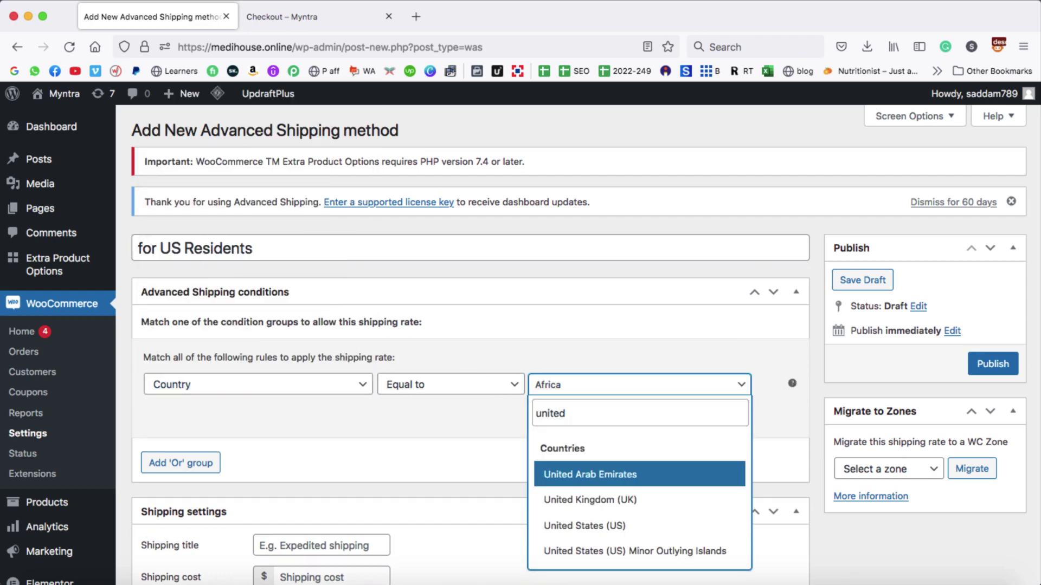
left_click(620, 526)
Step: Set shipping cost 5 with title 'shipping fee', publish, and return to checkout
scroll(484, 431, "down", 3)
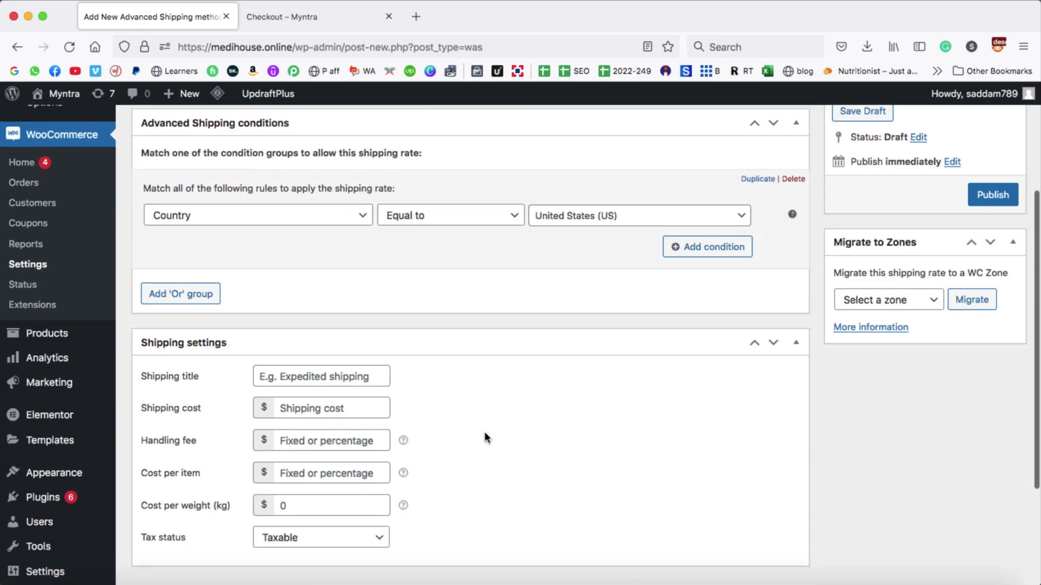
left_click(317, 403)
type("5")
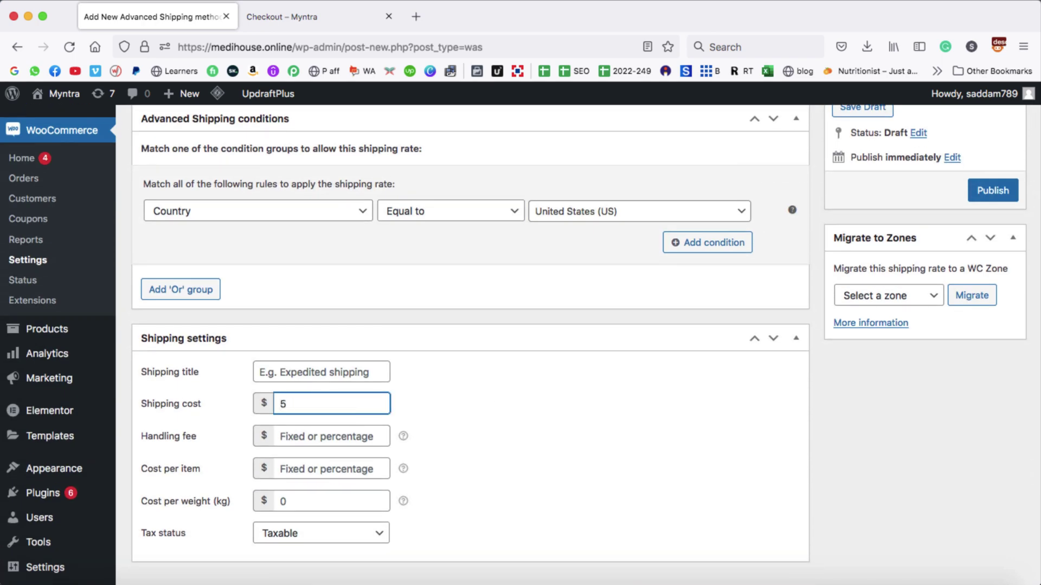
left_click(305, 375)
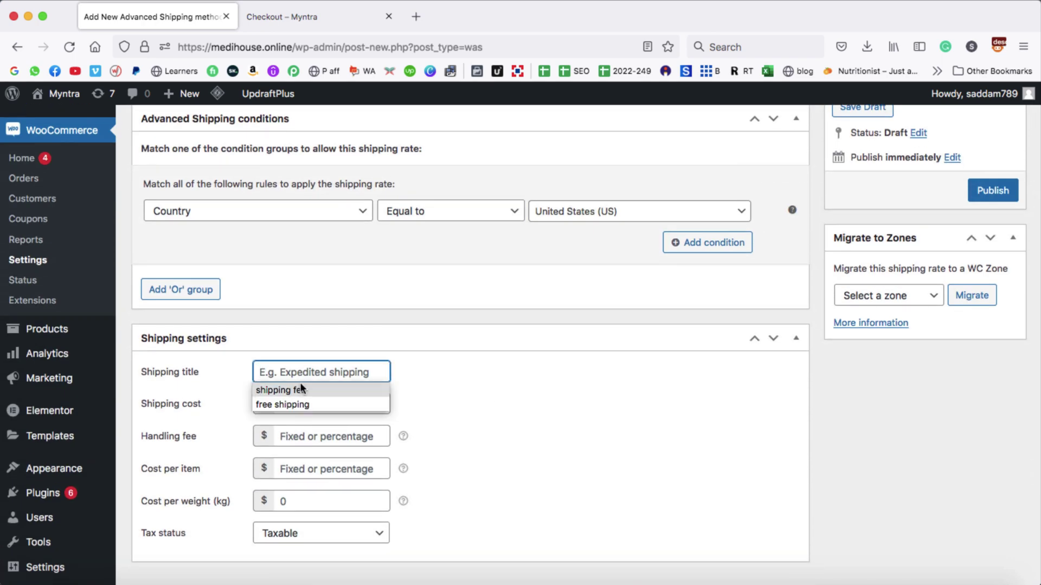
left_click(300, 388)
left_click(992, 190)
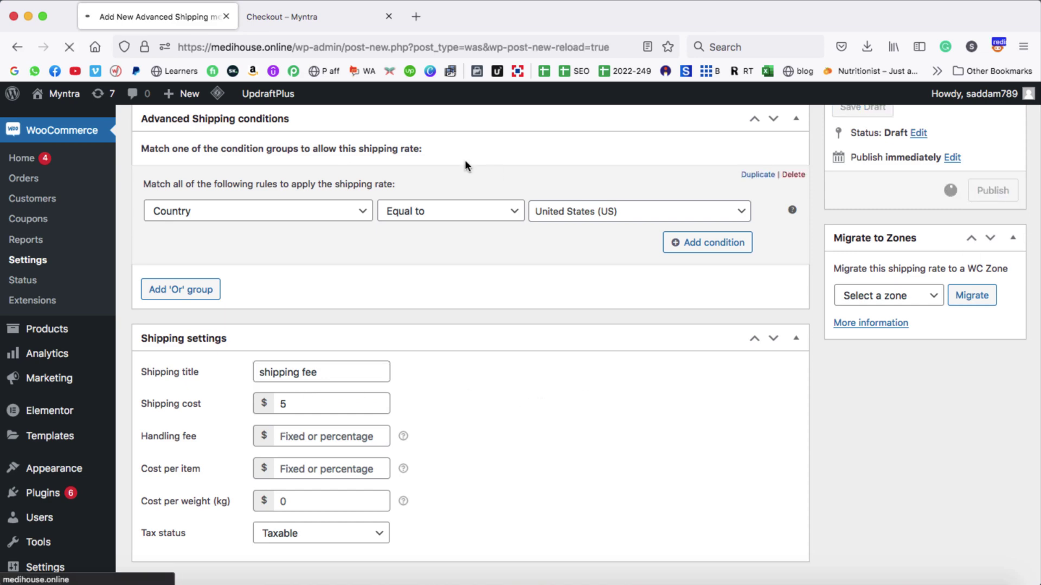
left_click(309, 19)
Step: Reload checkout and compare shipping: United Kingdom (UK) $90.00 versus United States (US) $5.00 ($283.00 total)
left_click(68, 46)
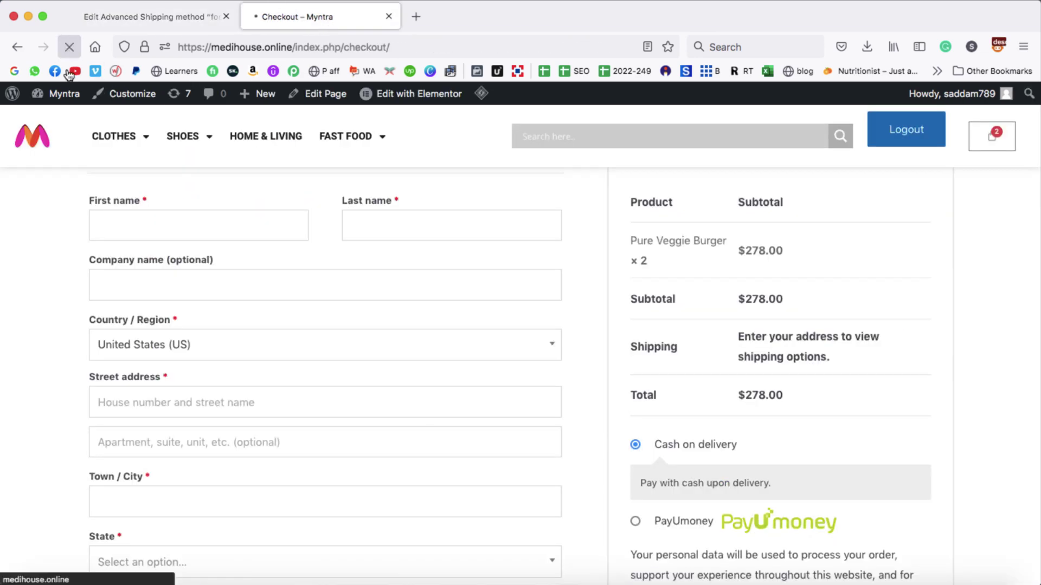
left_click(234, 341)
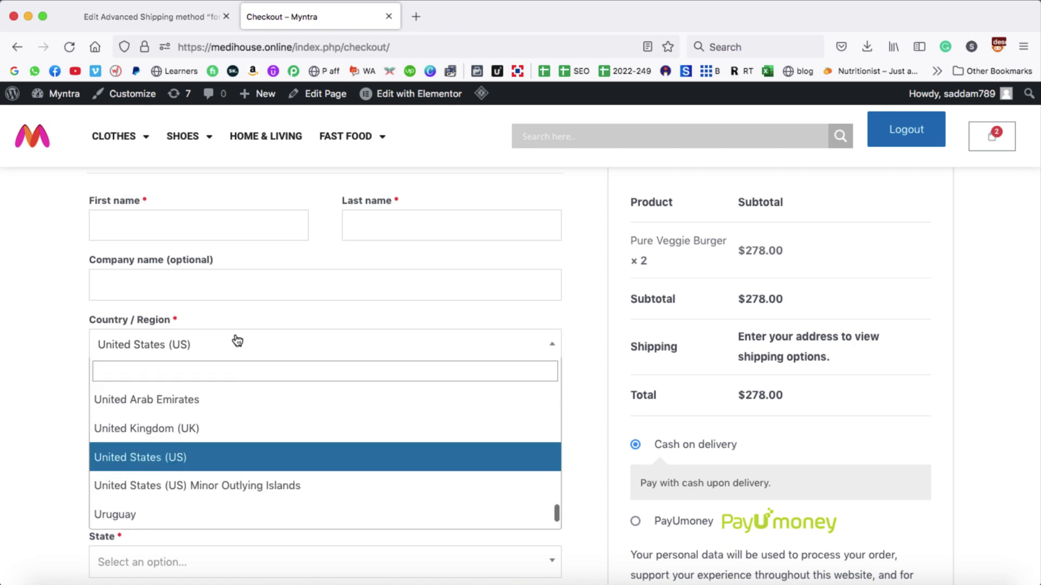
left_click(210, 424)
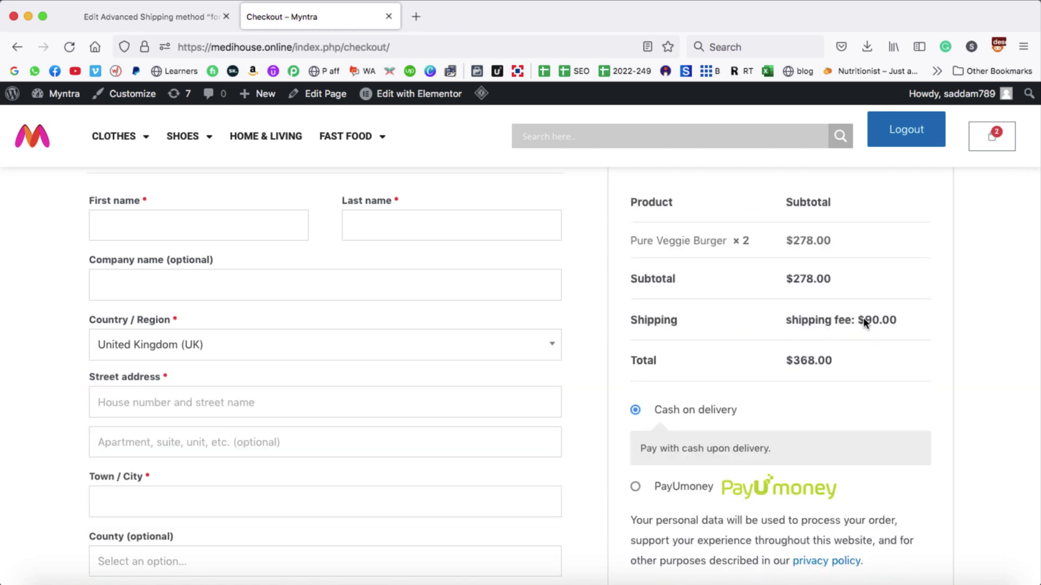
left_click(217, 347)
left_click(135, 484)
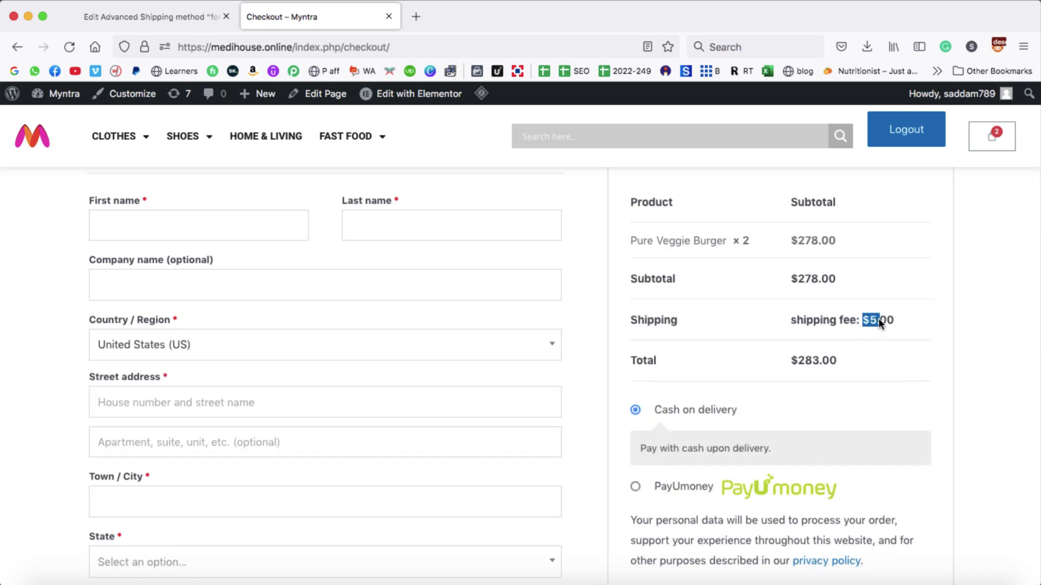
left_click(905, 320)
left_click(148, 16)
scroll(327, 336, "down", 5)
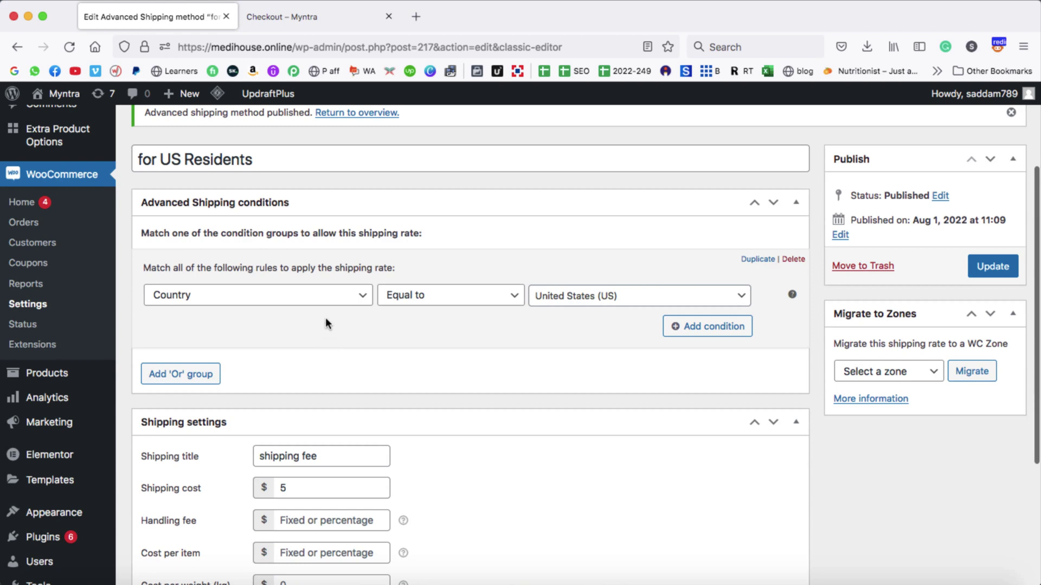
left_click(326, 295)
scroll(255, 332, "down", 1)
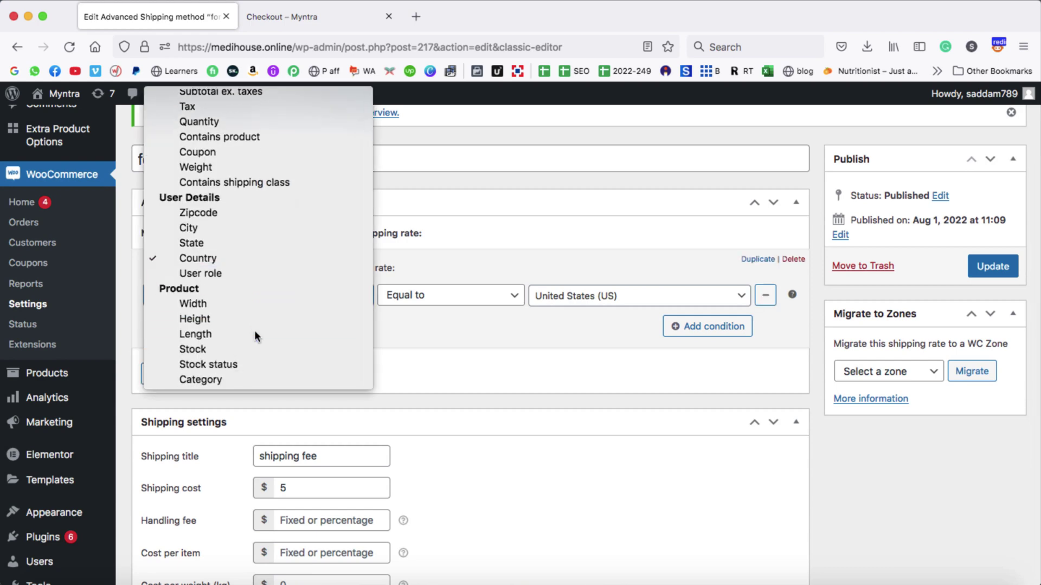
scroll(254, 330, "up", 2)
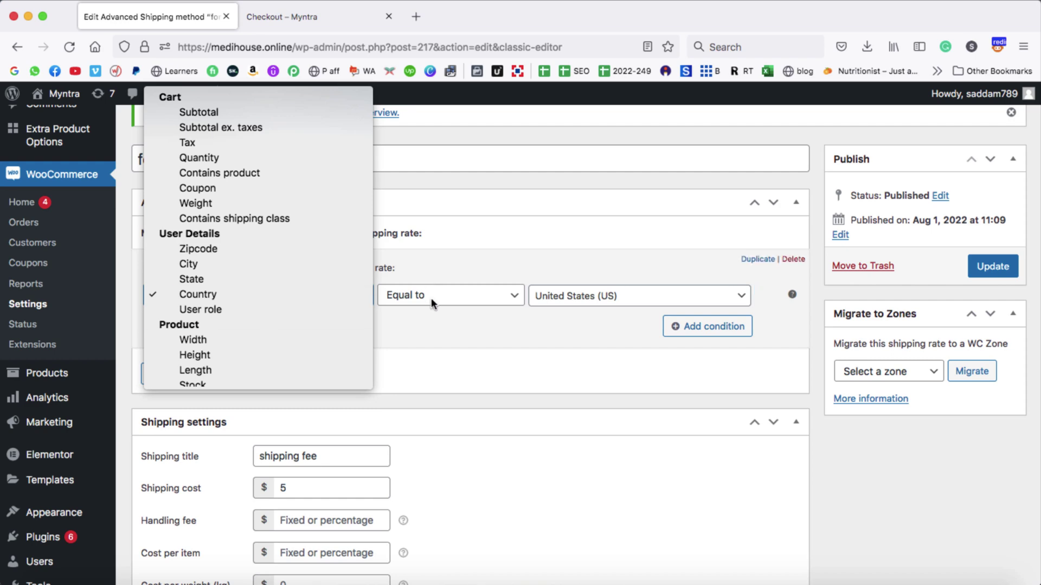
left_click(470, 323)
scroll(532, 355, "down", 4)
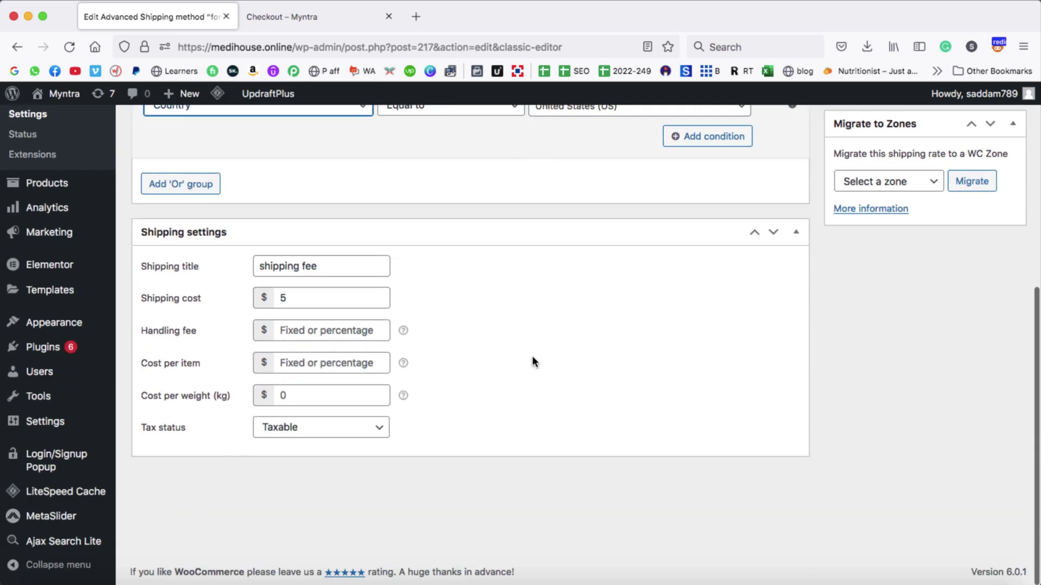